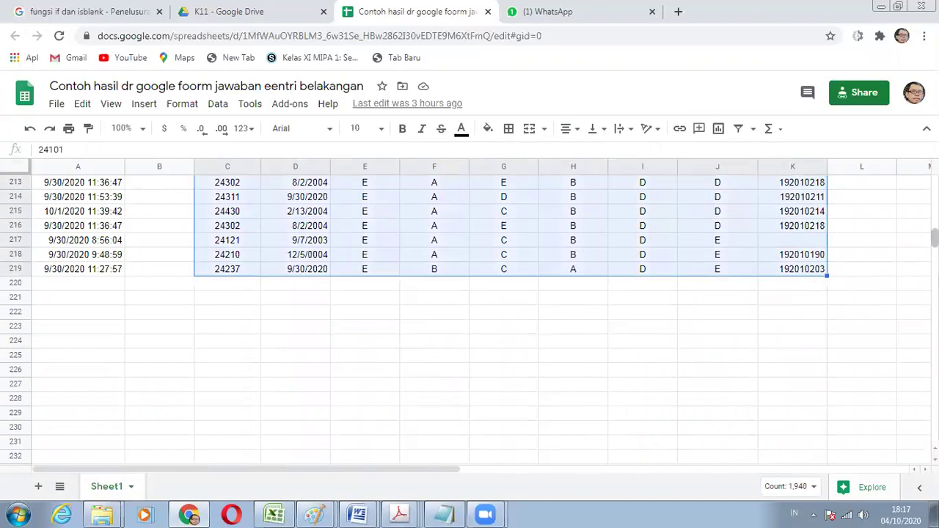
Step: Copy the selected response data in columns C to K, from row 2 to row 219
left_click_drag(935, 237, 934, 185)
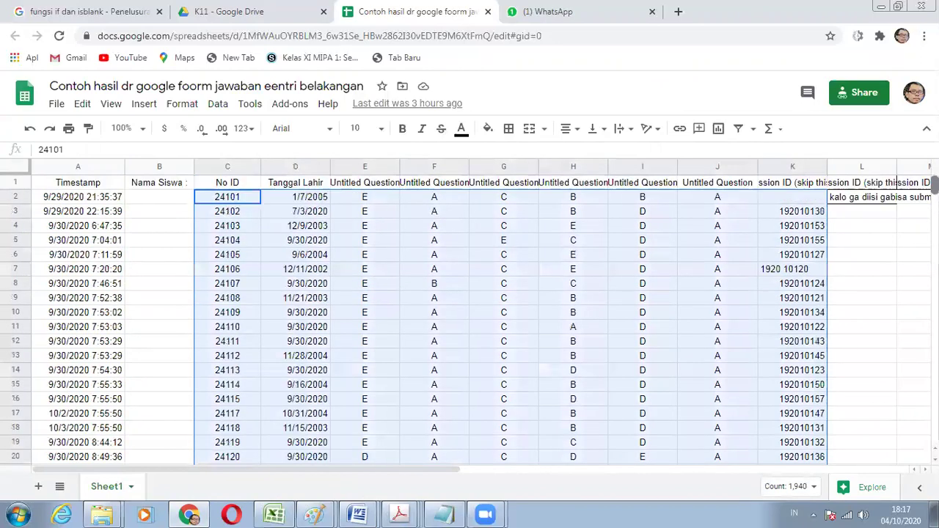
right_click(242, 209)
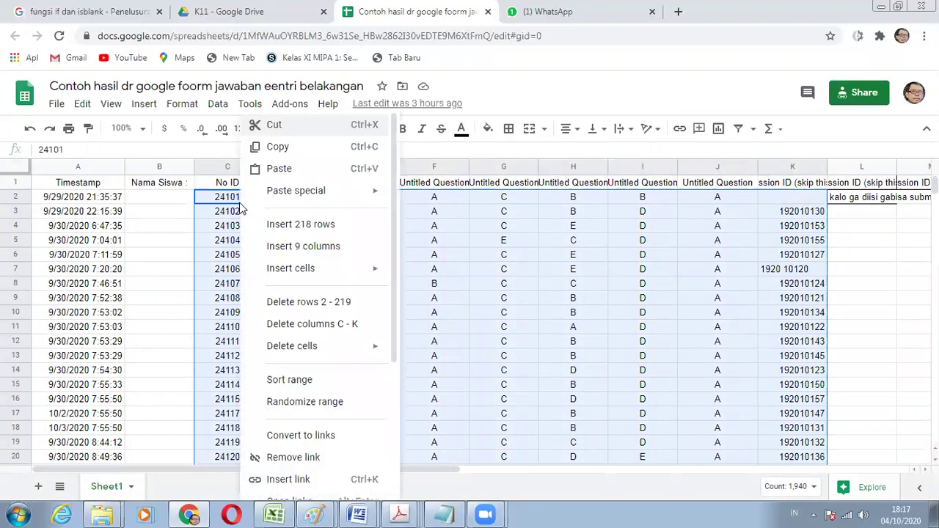
left_click(279, 147)
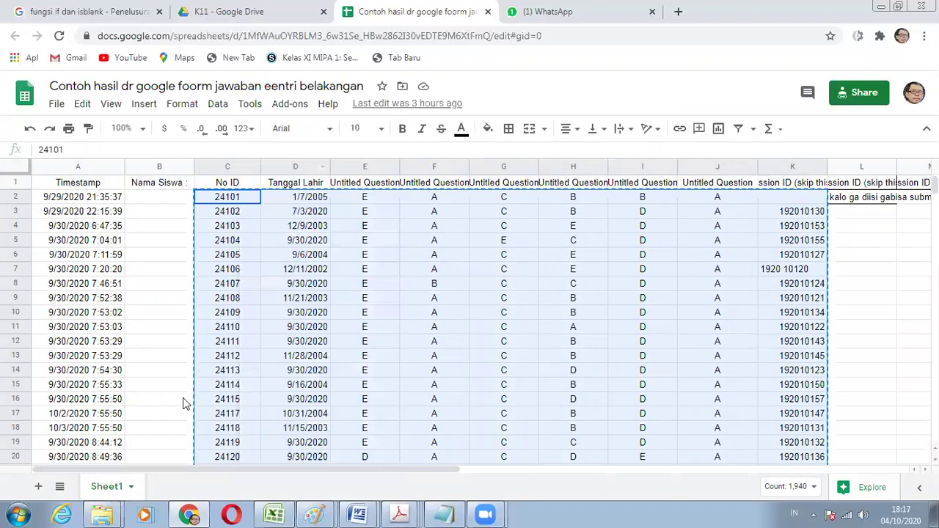
Step: Switch to the Excel grading workbook, look through its answer-key and class sheets, and go to the "1. mencari data ganda" sheet
left_click(274, 514)
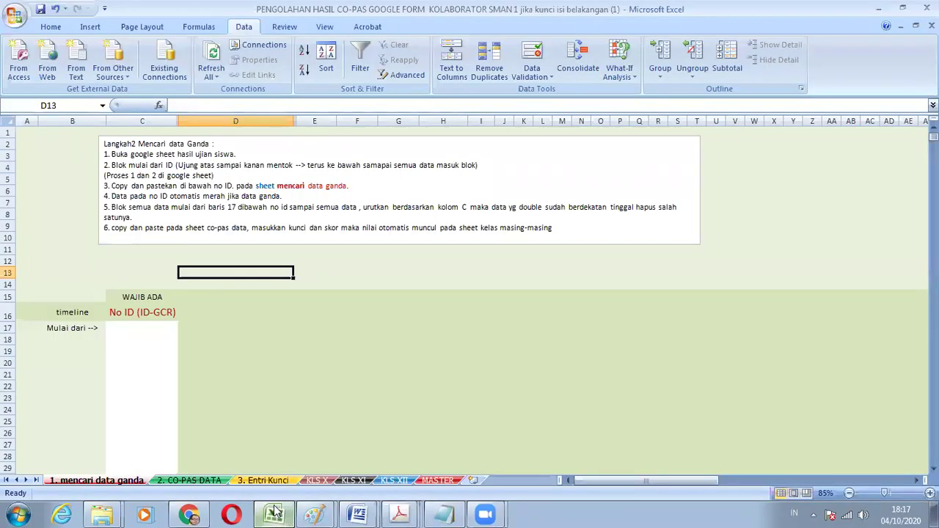
left_click(210, 481)
left_click(262, 481)
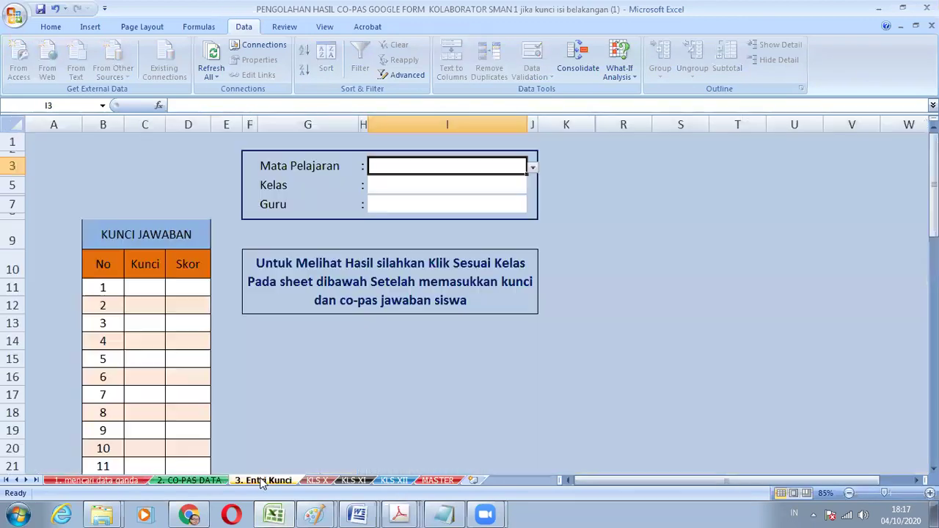
left_click(317, 481)
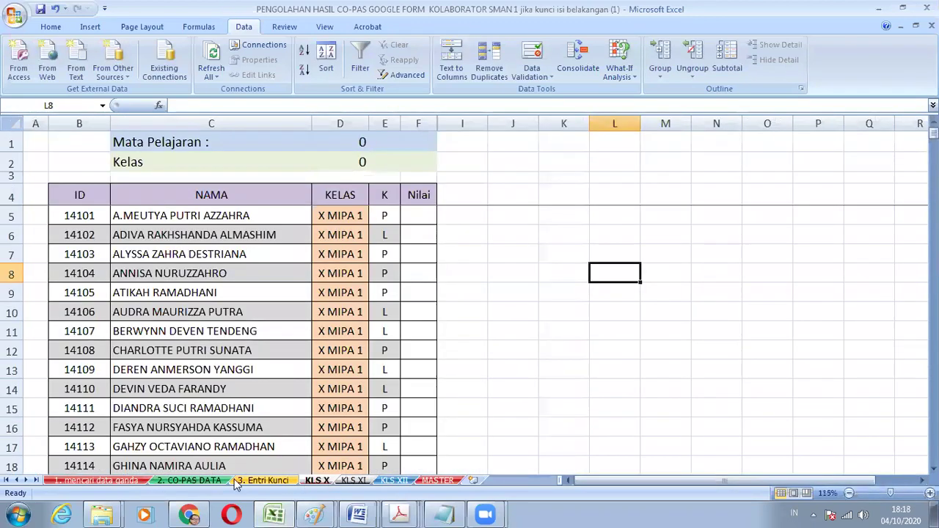
left_click(103, 481)
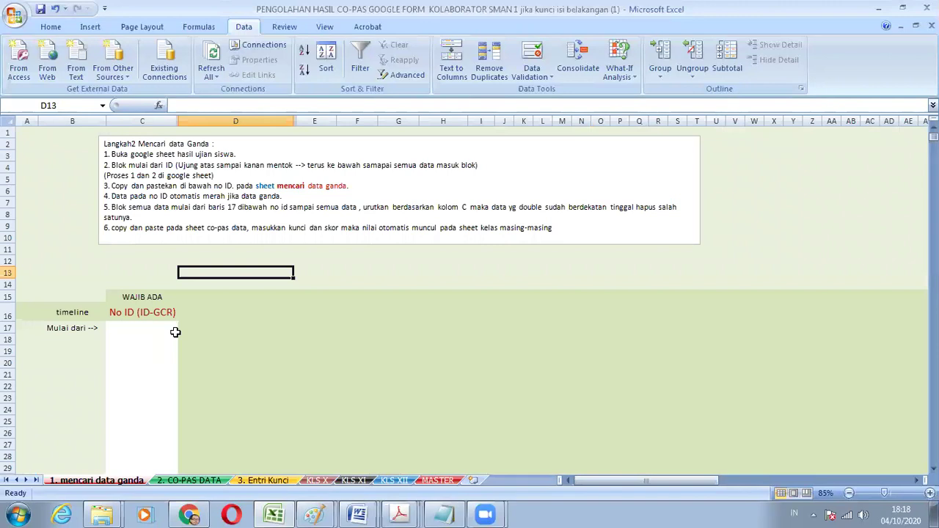
Step: Paste the copied responses as Unicode Text starting at cell C17, below the No ID (ID-GCR) heading
scroll(175, 332, "down", 1)
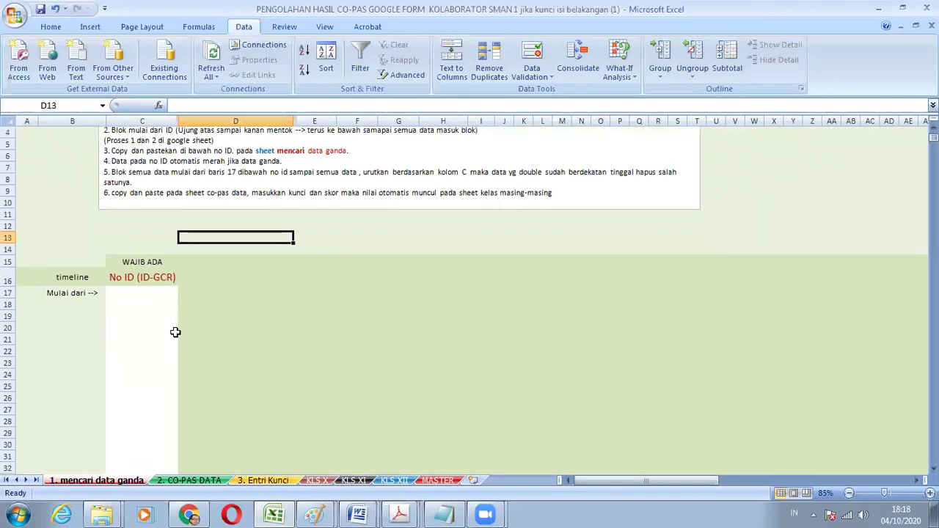
left_click(142, 292)
right_click(143, 295)
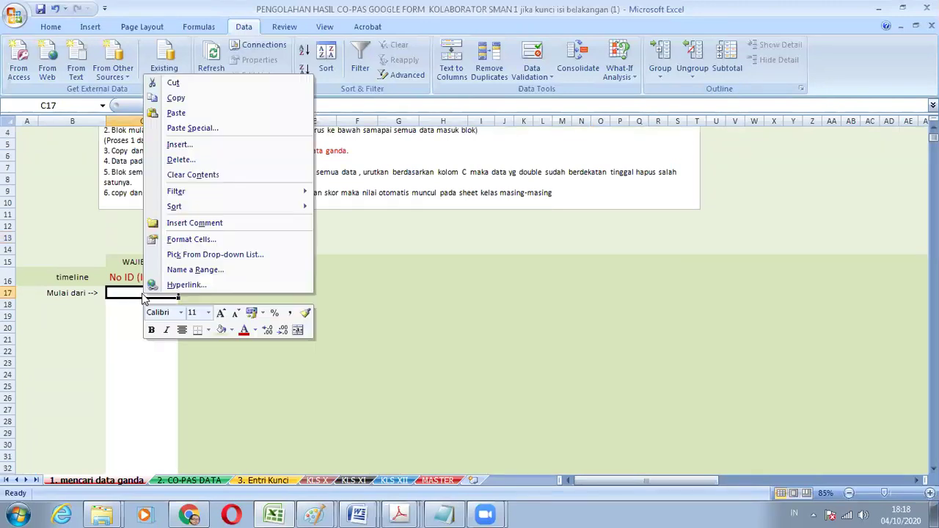
left_click(208, 130)
left_click(110, 77)
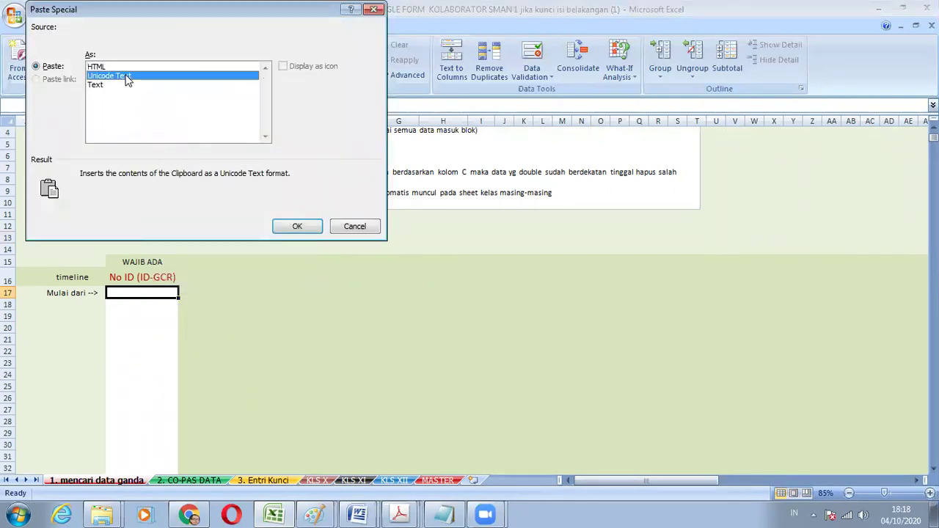
left_click(297, 226)
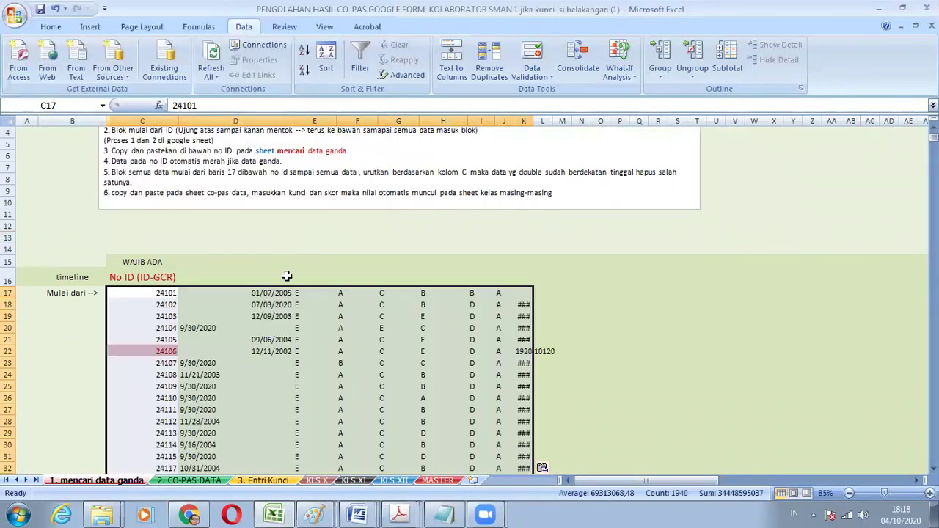
Step: Sort the pasted data by the values in Column C, from smallest to largest
scroll(286, 276, "down", 3)
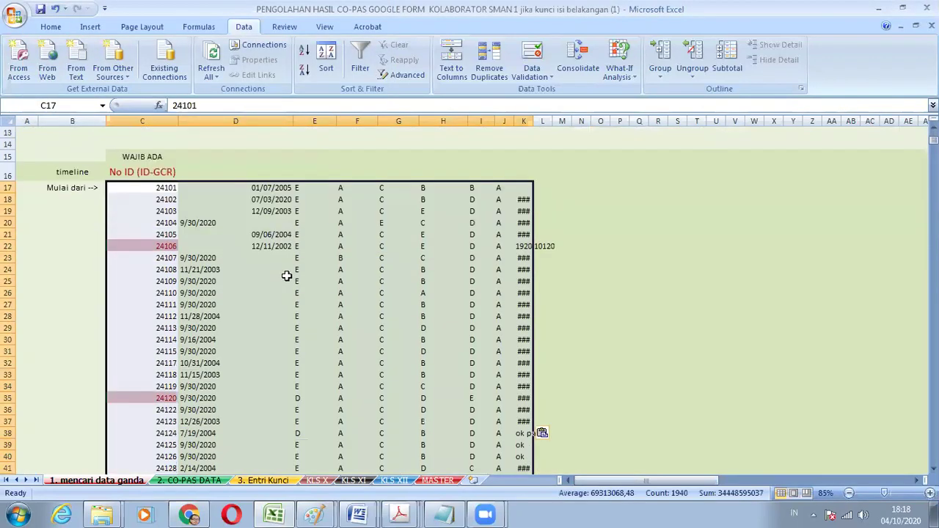
scroll(286, 275, "down", 4)
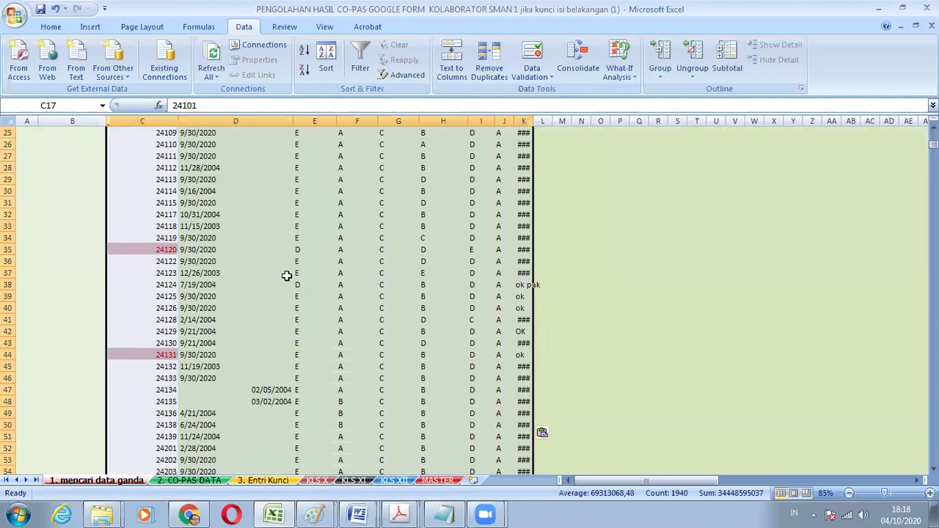
scroll(286, 276, "down", 2)
scroll(285, 274, "up", 6)
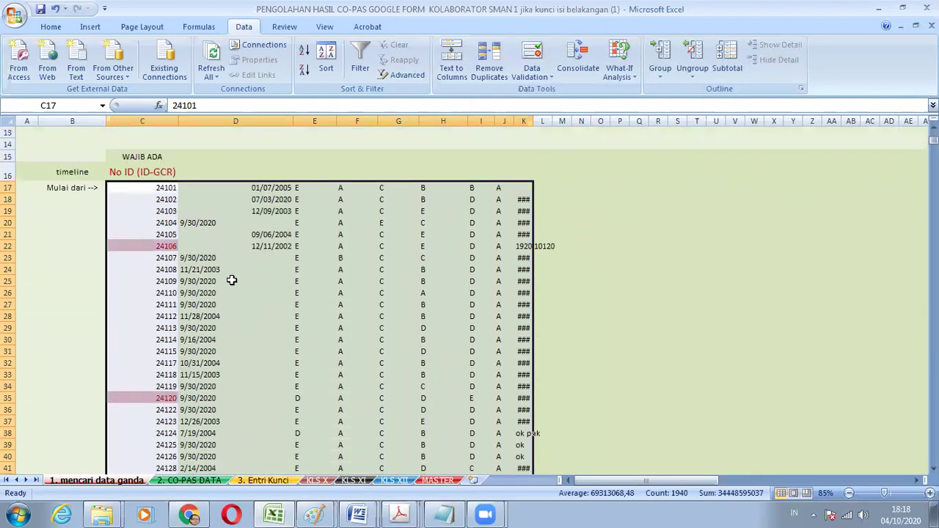
scroll(231, 280, "up", 1)
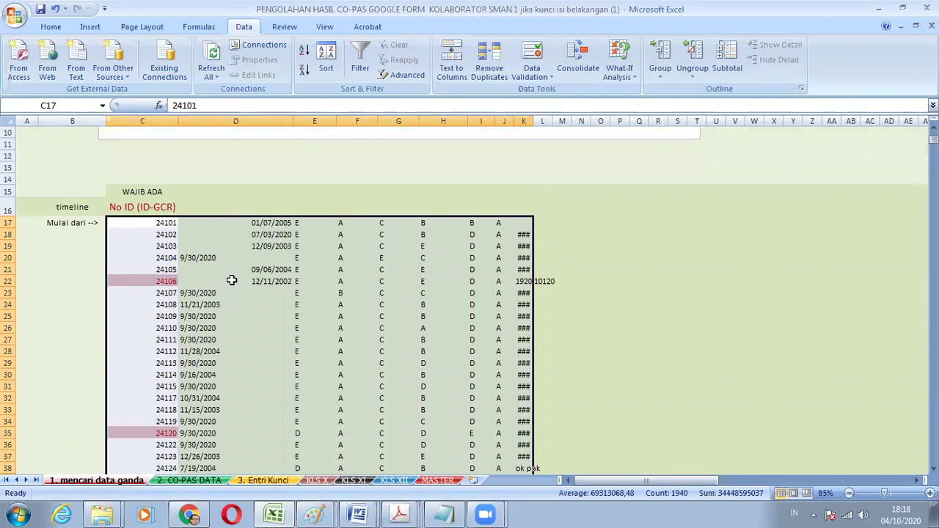
left_click(326, 57)
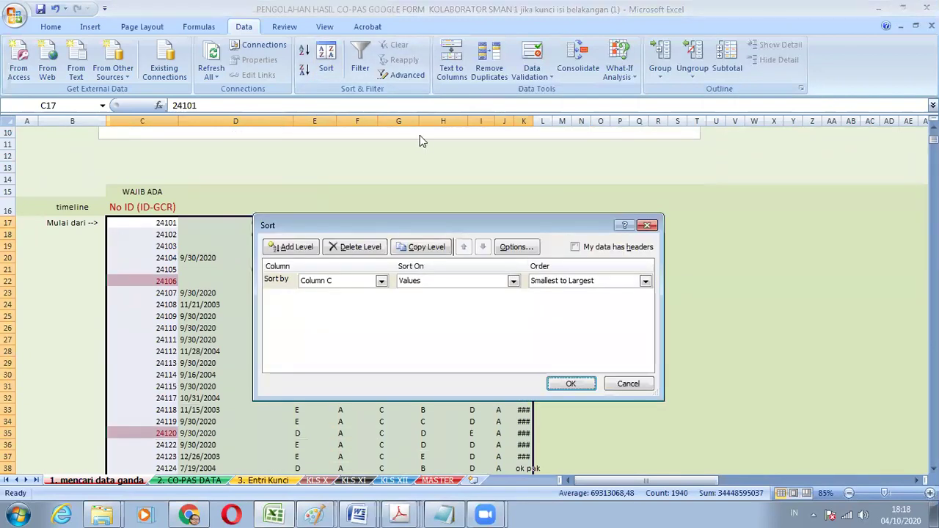
left_click(381, 283)
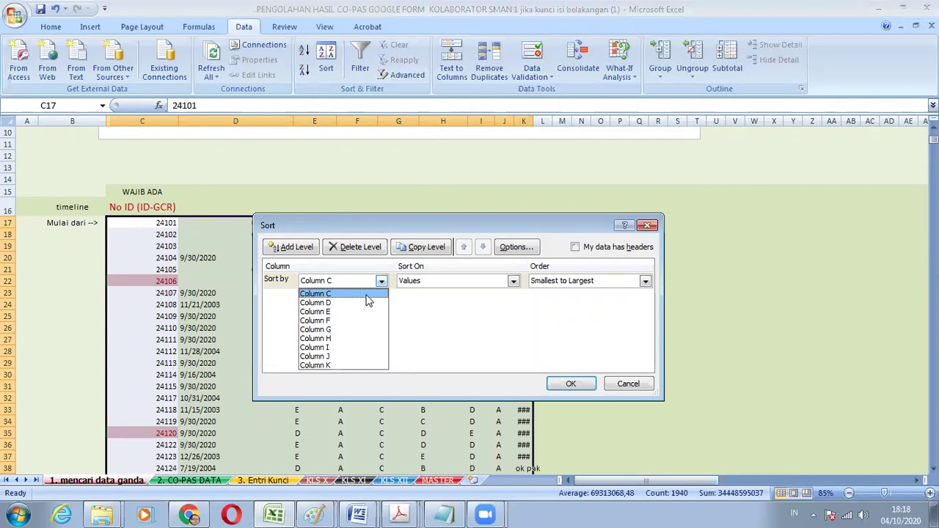
left_click(366, 295)
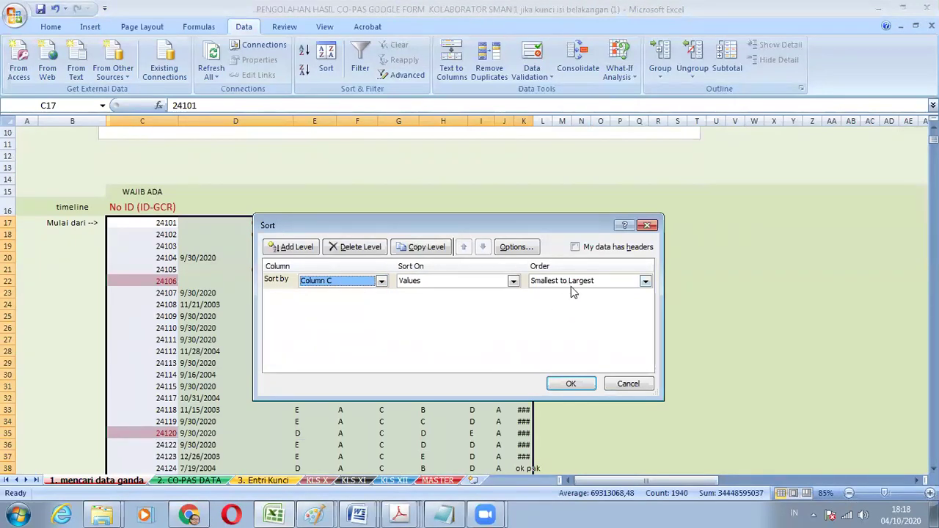
left_click(576, 388)
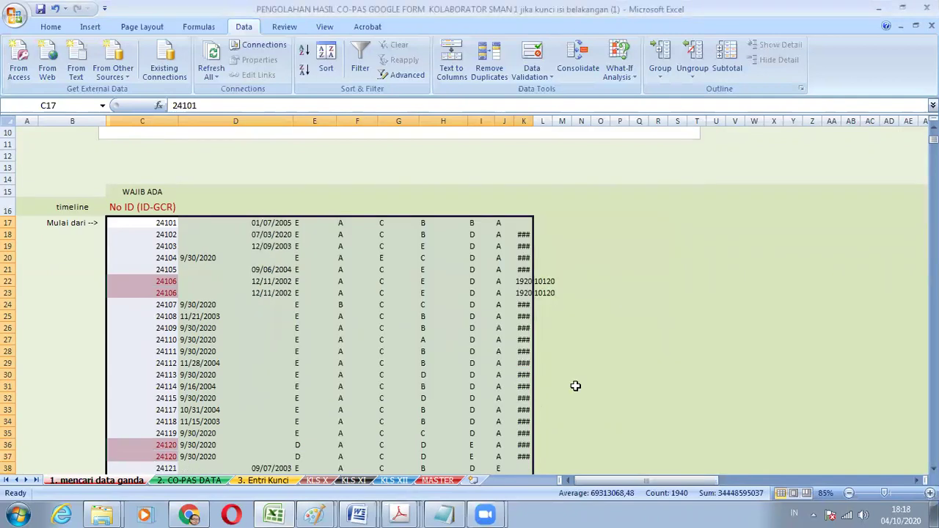
Step: Examine the whole sorted ID column for highlighted duplicate entries, from row 17 down to the last row and back
scroll(264, 364, "down", 10)
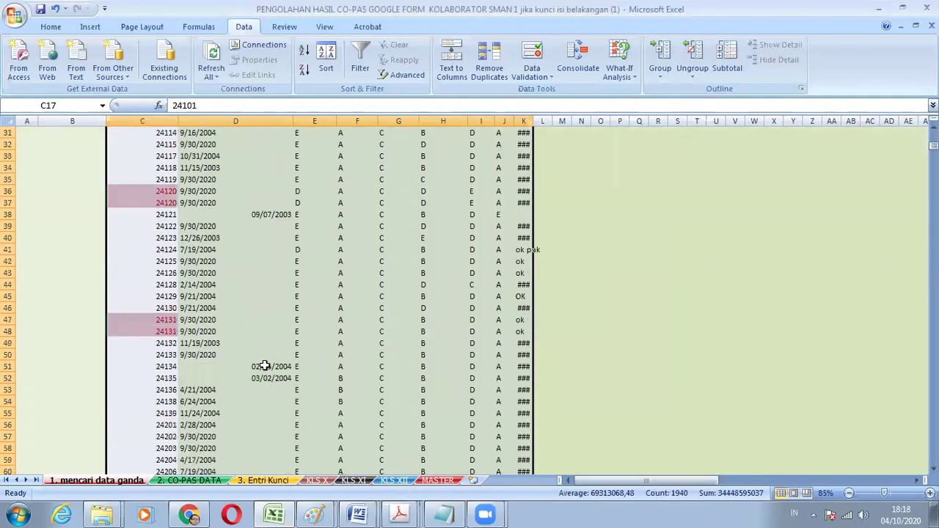
scroll(265, 365, "down", 4)
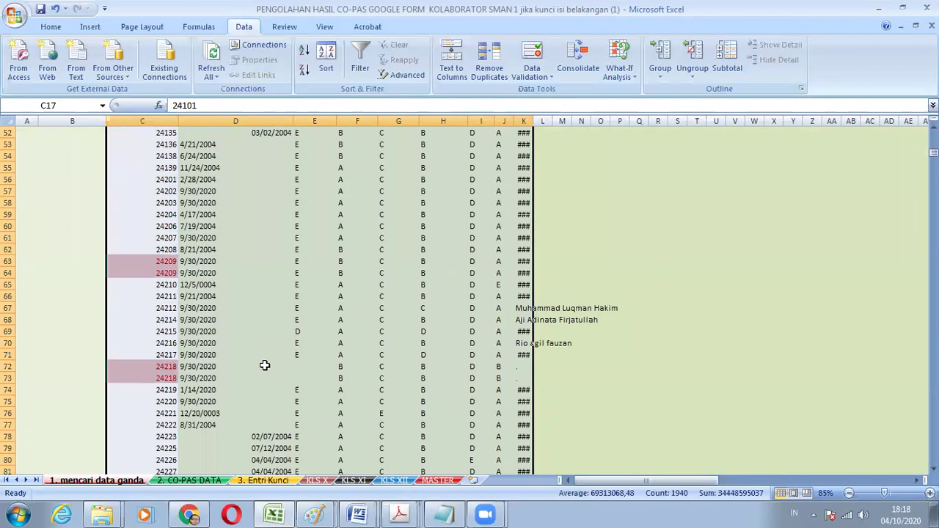
scroll(265, 364, "down", 9)
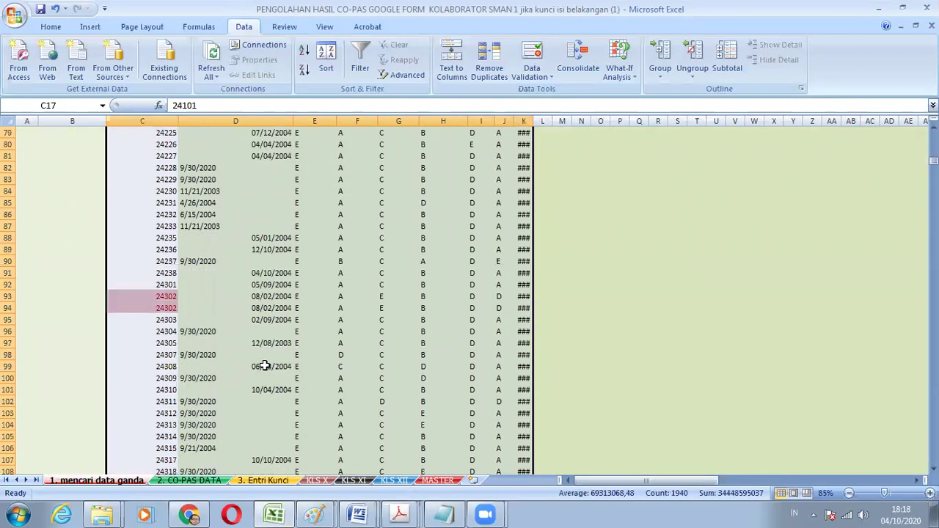
scroll(265, 365, "down", 20)
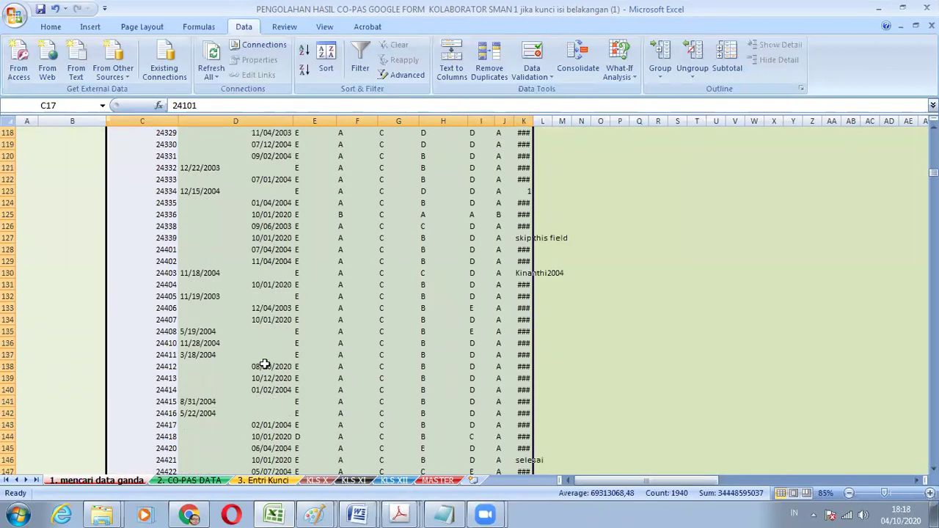
scroll(265, 364, "down", 20)
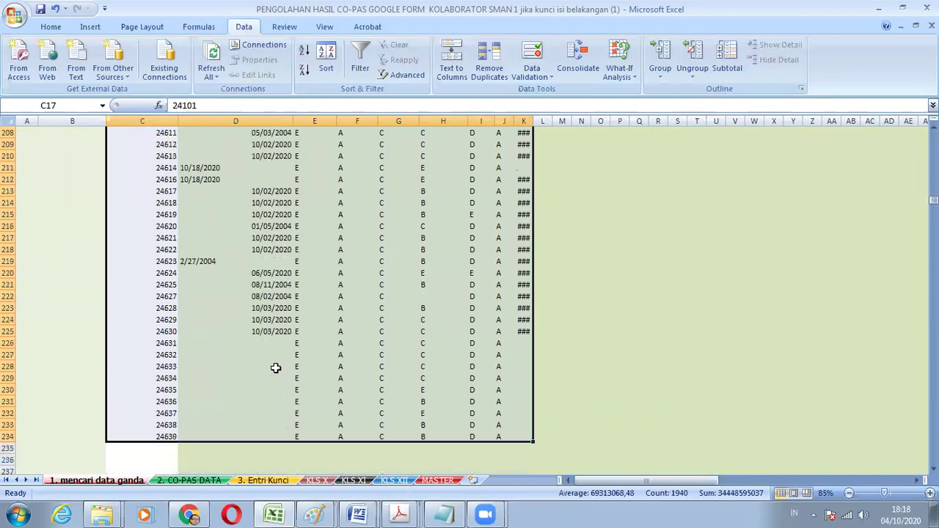
scroll(701, 301, "up", 7)
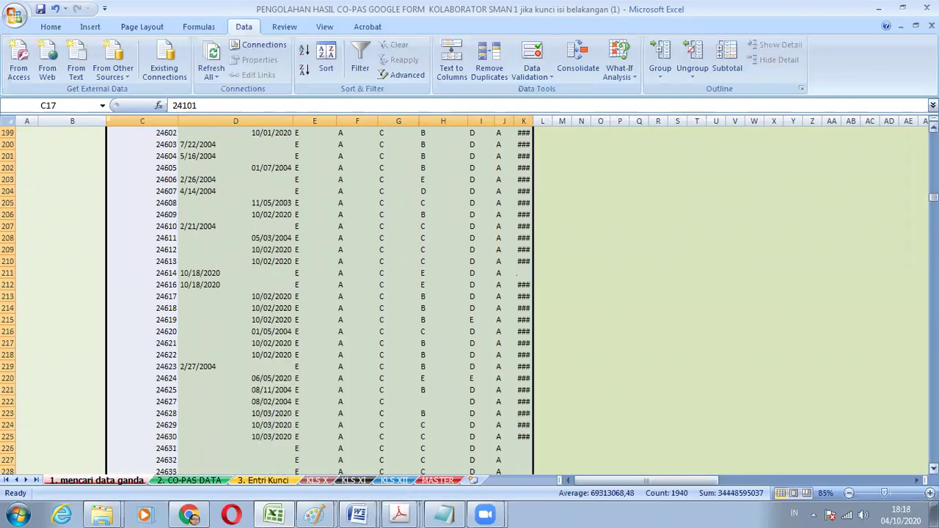
left_click_drag(934, 198, 934, 137)
scroll(228, 340, "down", 2)
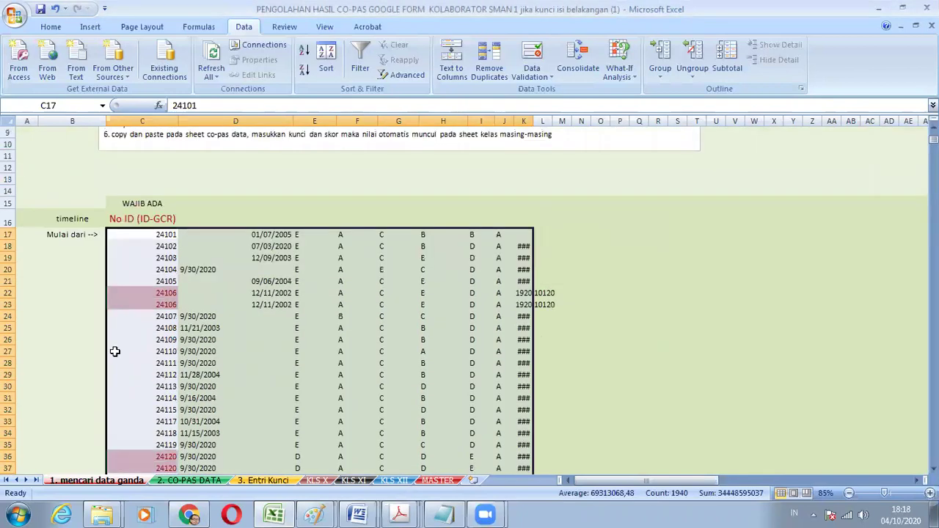
Step: Delete row 22, the first row of the topmost highlighted duplicate ID pair
left_click(42, 317)
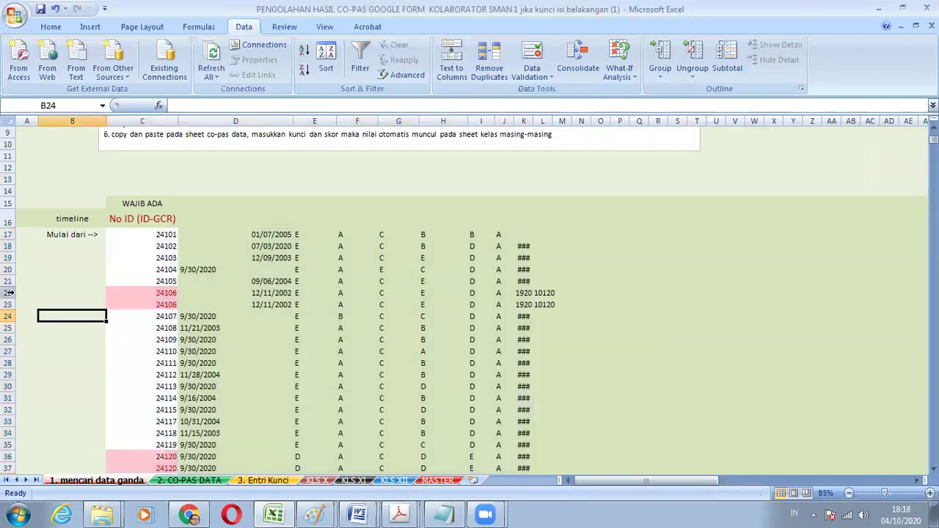
left_click(8, 293)
left_click(7, 306)
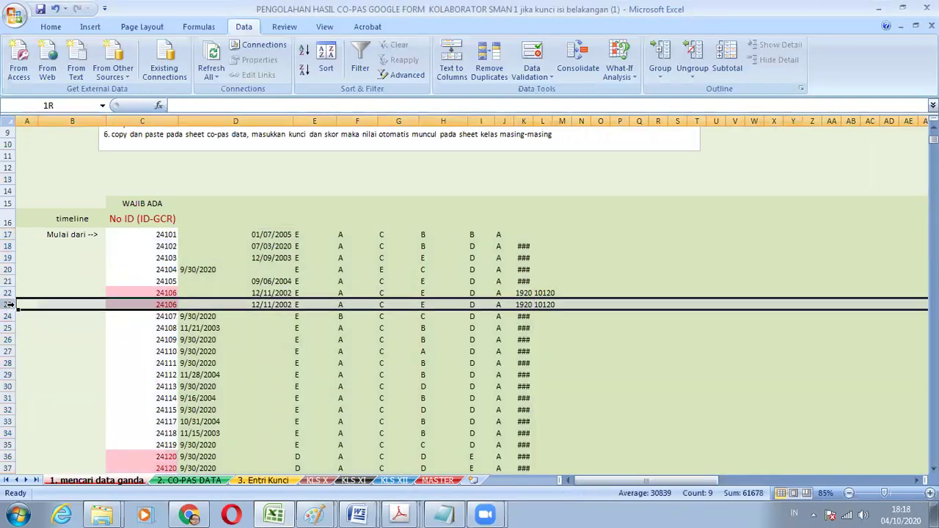
left_click(40, 331)
left_click(10, 292)
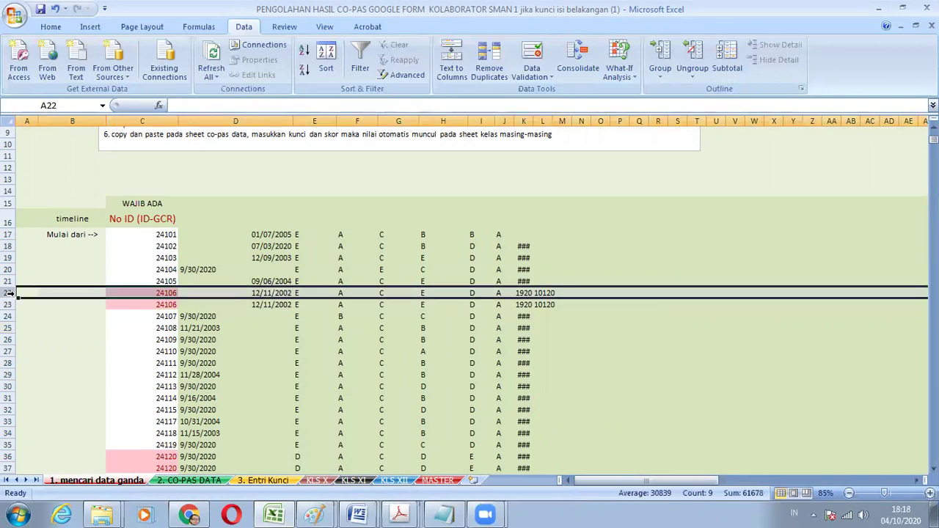
right_click(10, 293)
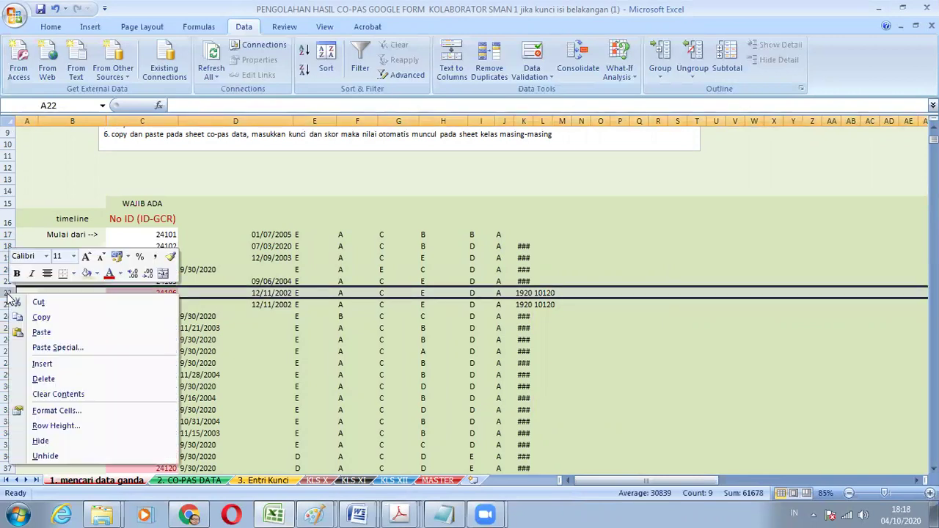
left_click(46, 376)
Step: Delete row 35, one of the next two rows highlighted for sharing the same ID
scroll(45, 371, "down", 2)
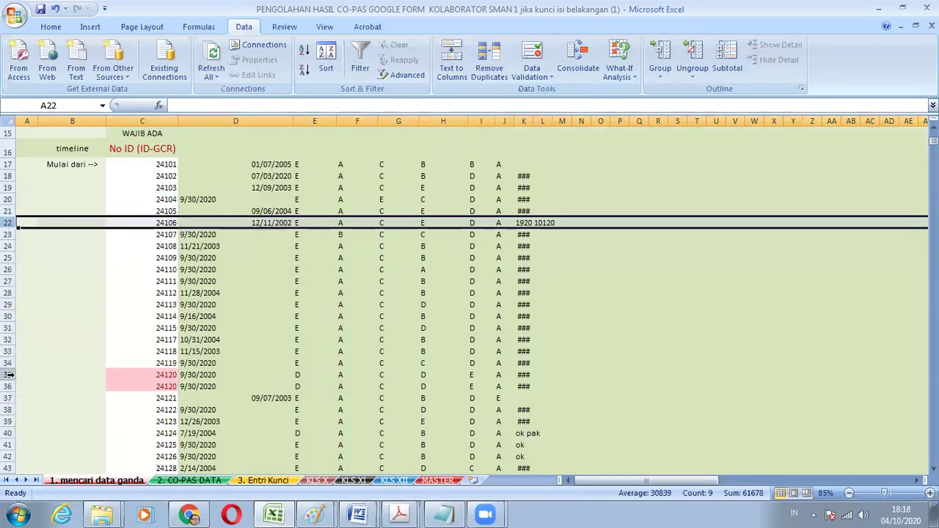
left_click(9, 375)
right_click(10, 375)
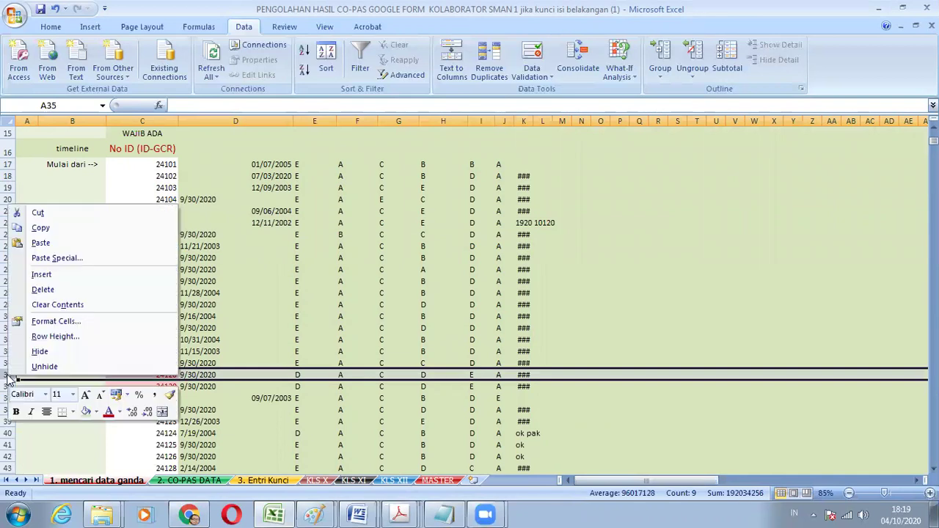
left_click(42, 290)
Step: Delete row 45 to remove one entry of the following highlighted duplicate ID pair
scroll(73, 371, "down", 4)
left_click(8, 343)
right_click(9, 343)
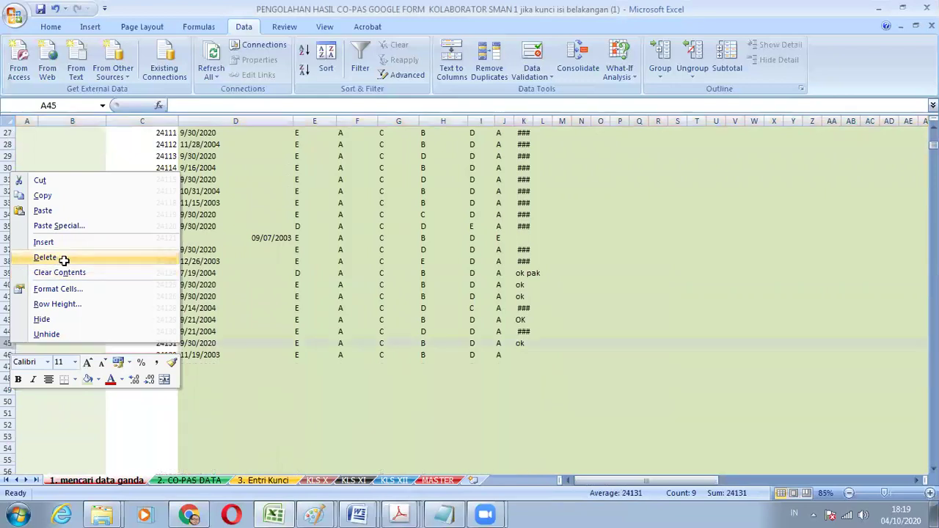
left_click(44, 257)
Step: Delete row 60, the first row of the next highlighted duplicate ID pair below row 45
scroll(23, 357, "down", 5)
left_click(9, 346)
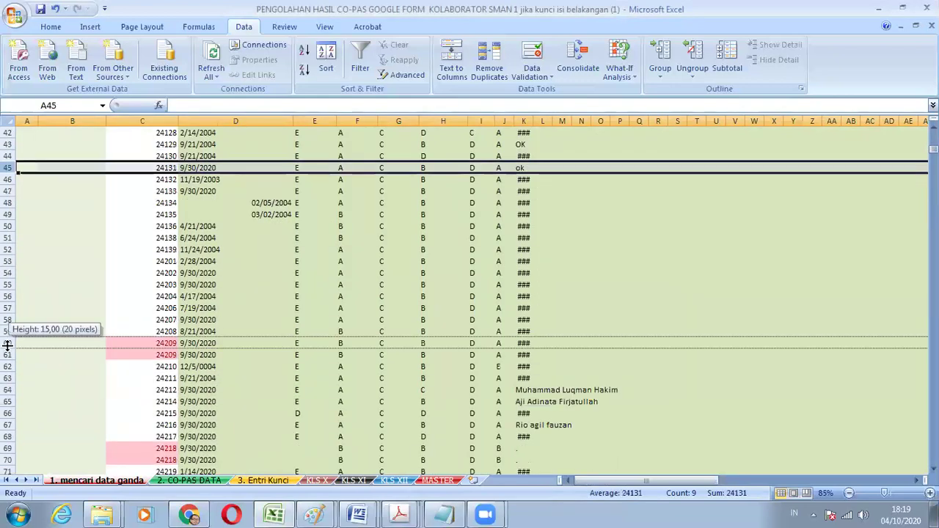
left_click(8, 343)
right_click(9, 343)
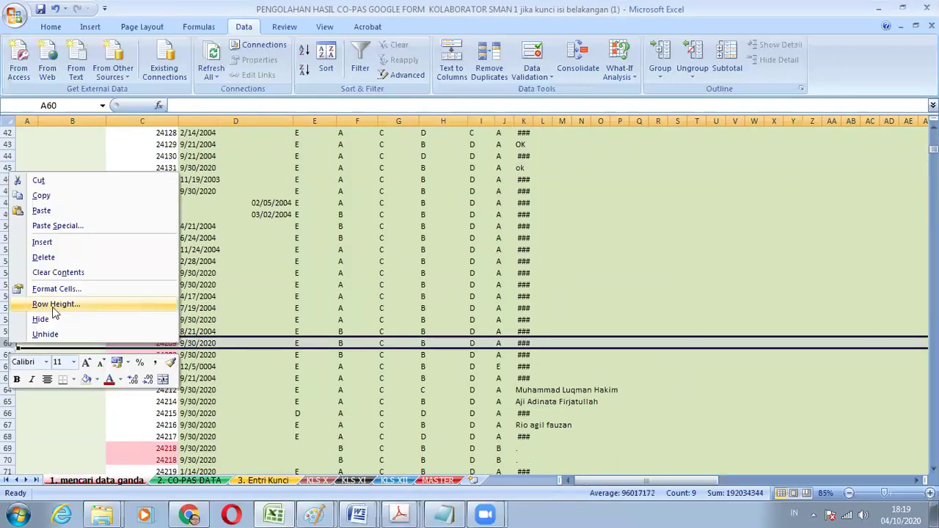
left_click(73, 260)
Step: Delete row 68 to leave a single entry of the duplicate ID highlighted in rows 68 and 69
scroll(32, 380, "down", 2)
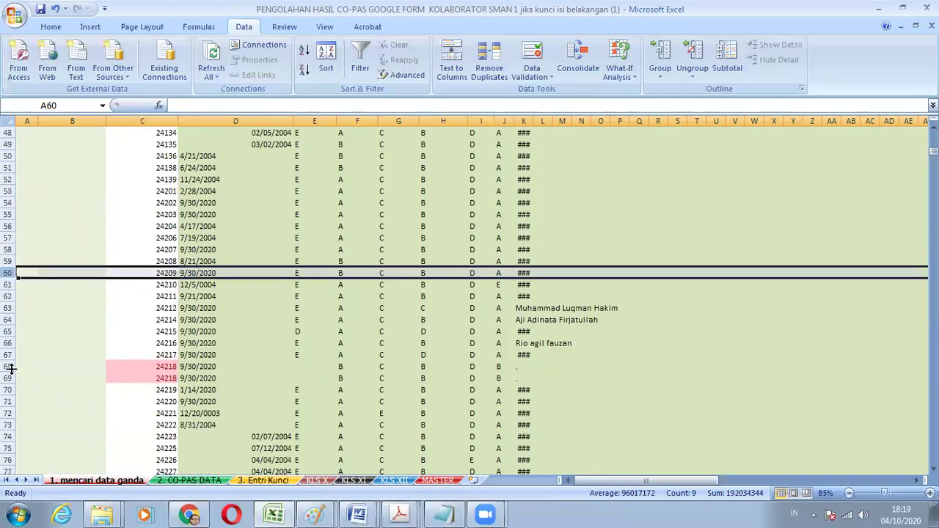
left_click(9, 366)
right_click(9, 366)
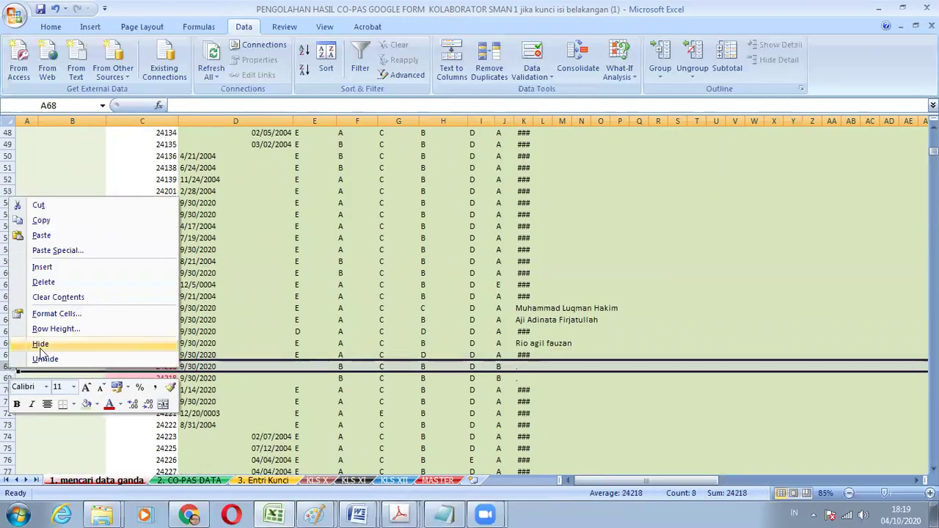
left_click(74, 279)
Step: Delete row 88, the upper of the two adjacent rows highlighted for a repeated ID
scroll(110, 371, "down", 7)
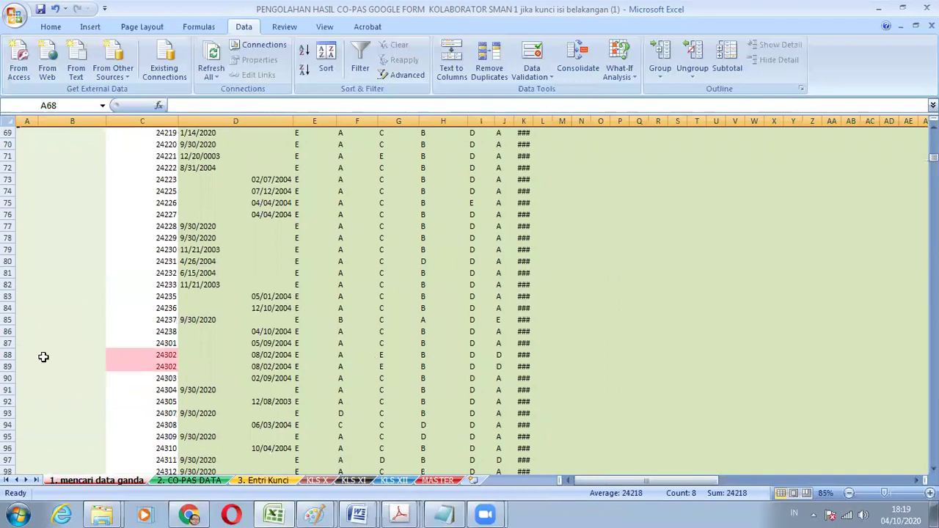
left_click(9, 355)
right_click(9, 354)
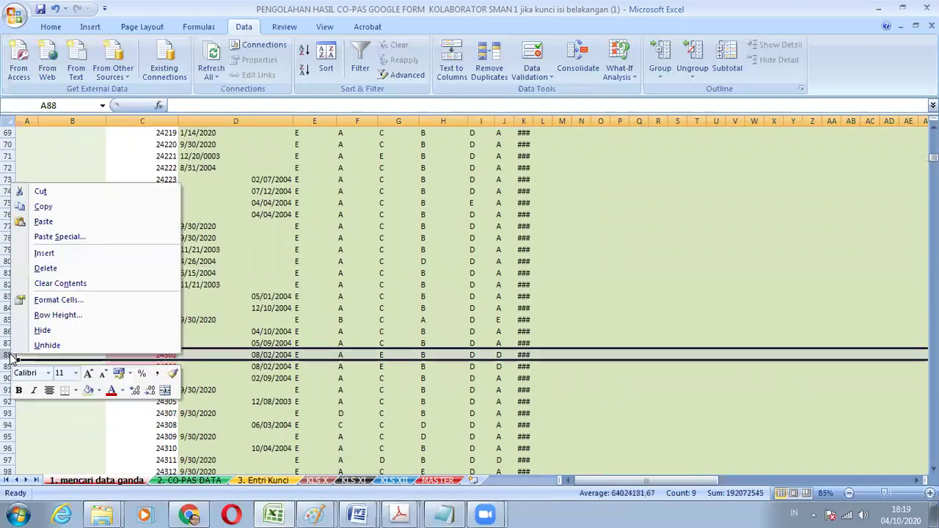
left_click(45, 268)
Step: Check the rest of the ID column down to its last row for remaining highlighted duplicates
scroll(81, 378, "down", 8)
scroll(82, 390, "down", 20)
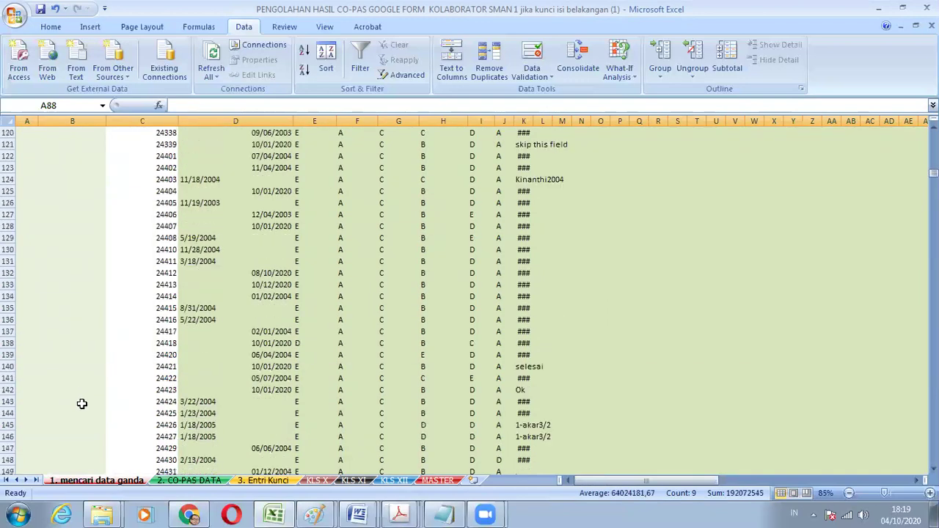
scroll(80, 408, "down", 9)
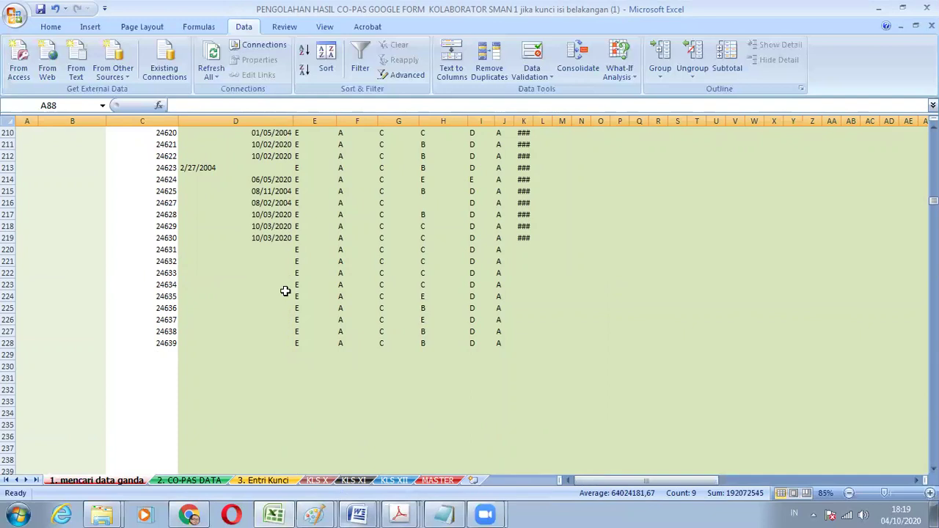
scroll(235, 304, "up", 14)
left_click_drag(933, 188, 934, 140)
Step: Copy the entire cleaned data block from C17 to K228
left_click(166, 200)
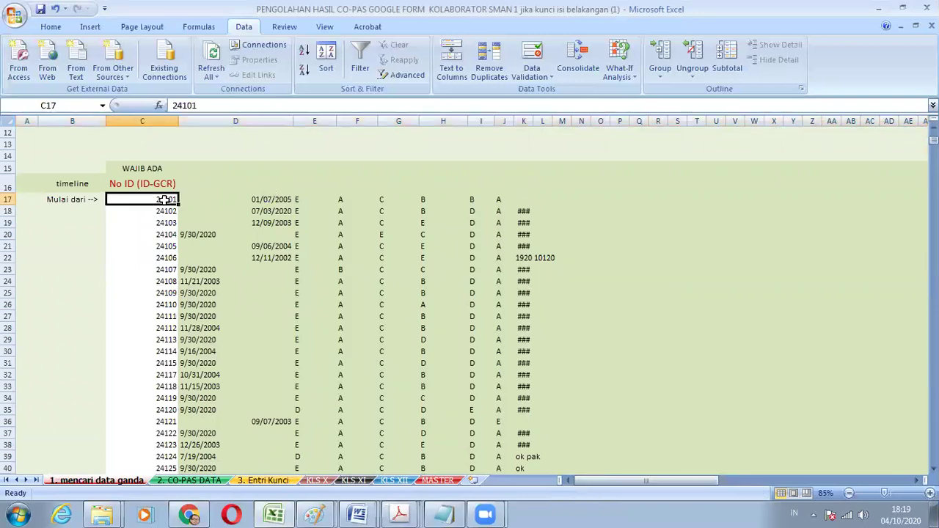
scroll(270, 269, "down", 20)
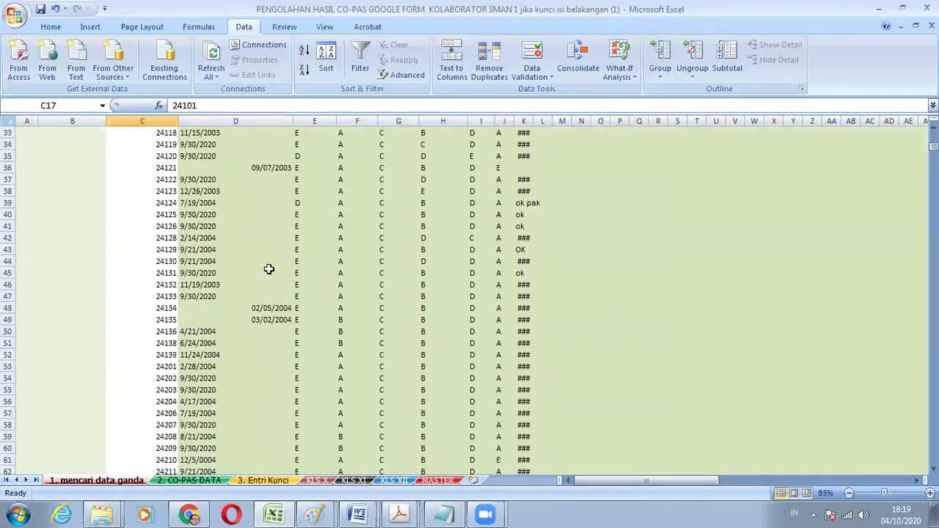
scroll(277, 314, "down", 20)
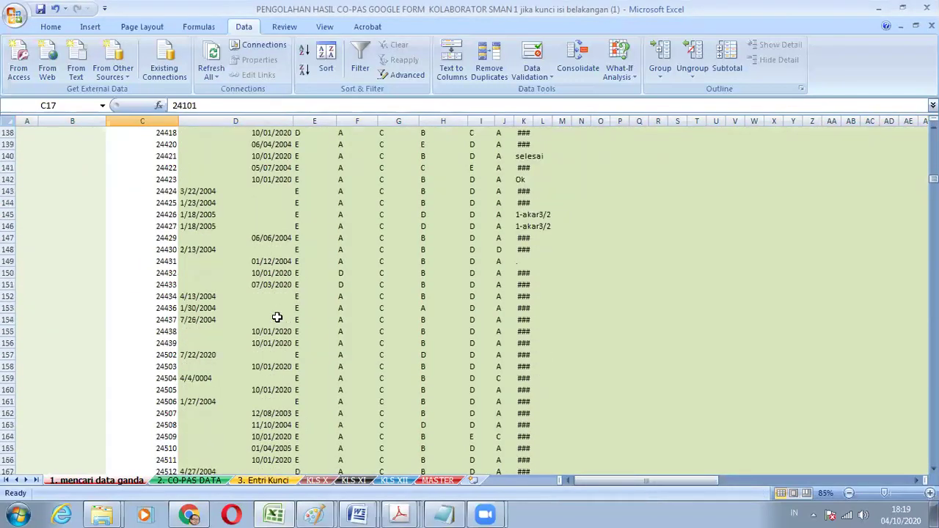
scroll(277, 331, "down", 6)
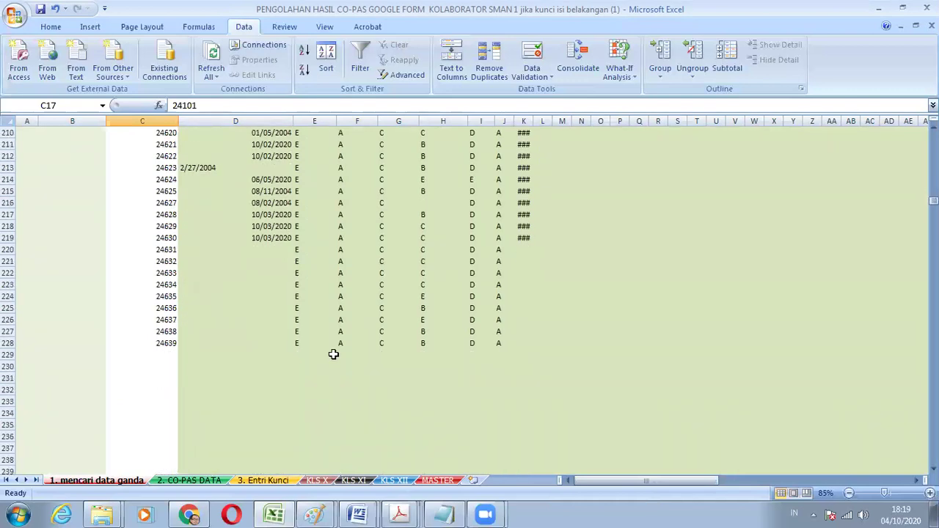
left_click(543, 354, "shift")
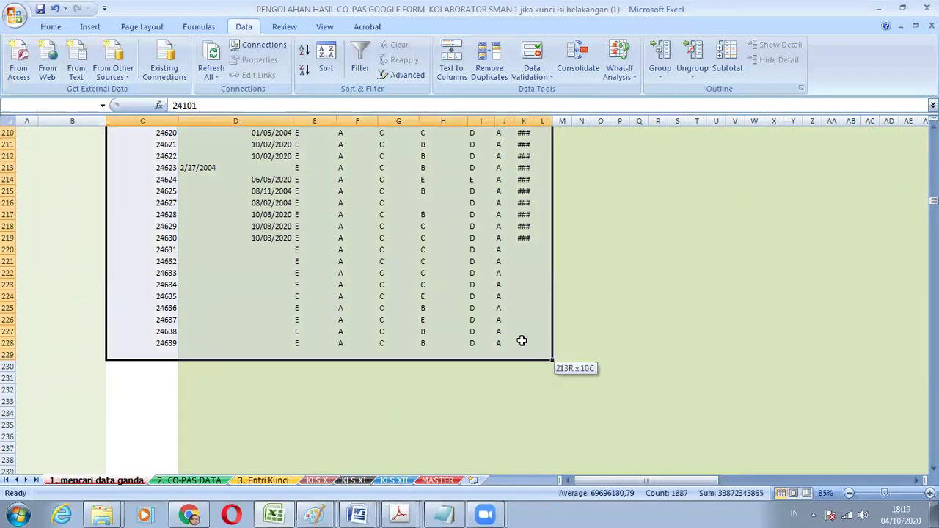
left_click_drag(523, 342, 521, 343)
right_click(422, 294)
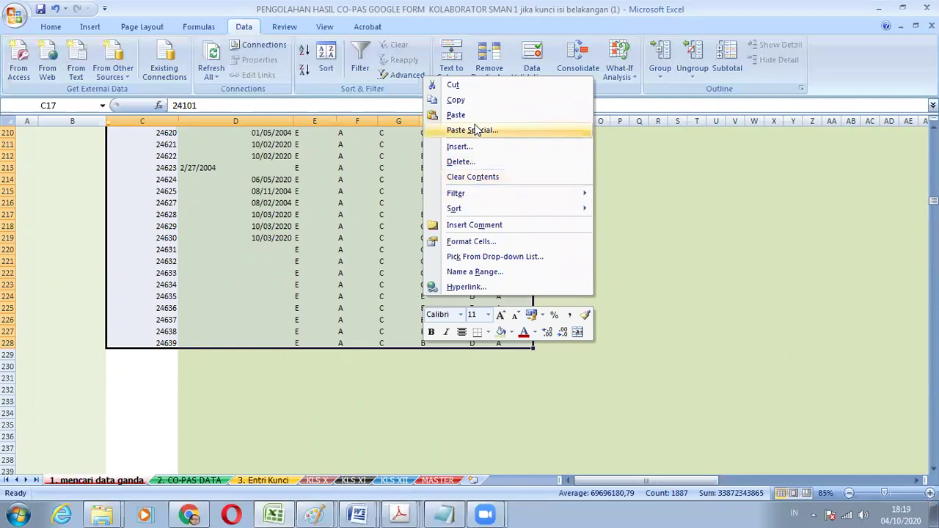
left_click(481, 101)
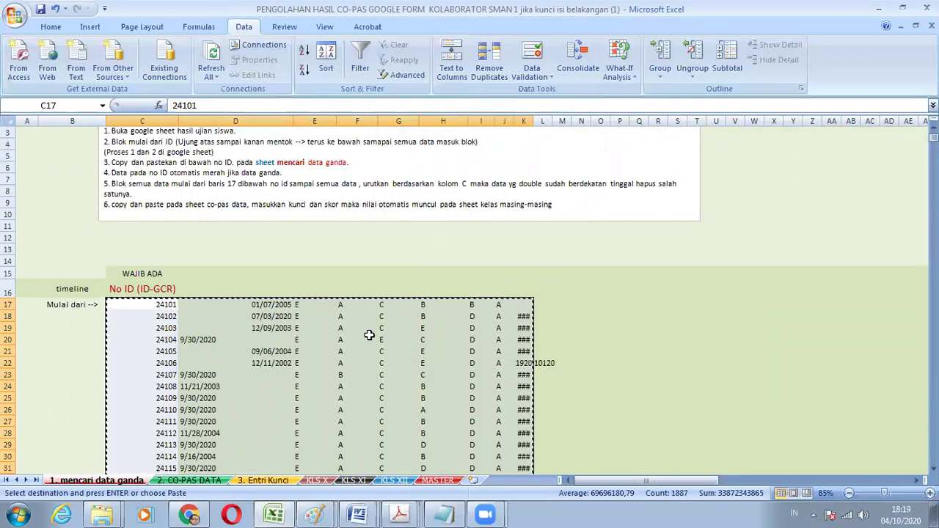
Step: Copy only the ID column, from C17 down to the last ID in C228
scroll(369, 336, "down", 2)
scroll(369, 336, "down", 3)
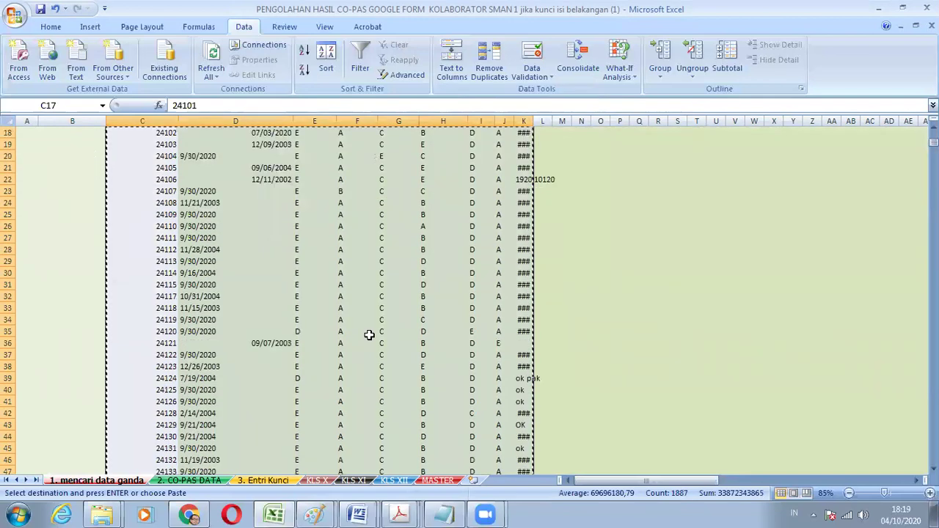
scroll(369, 336, "up", 2)
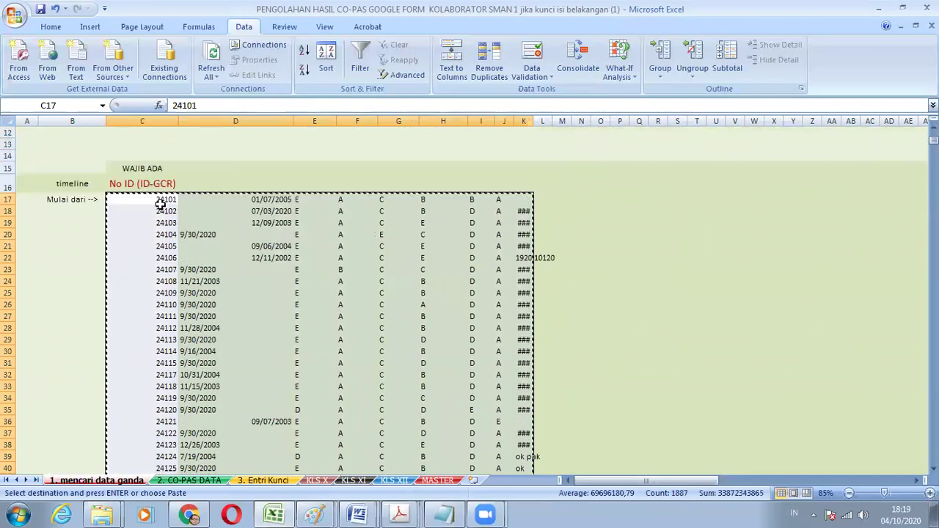
scroll(139, 382, "down", 20)
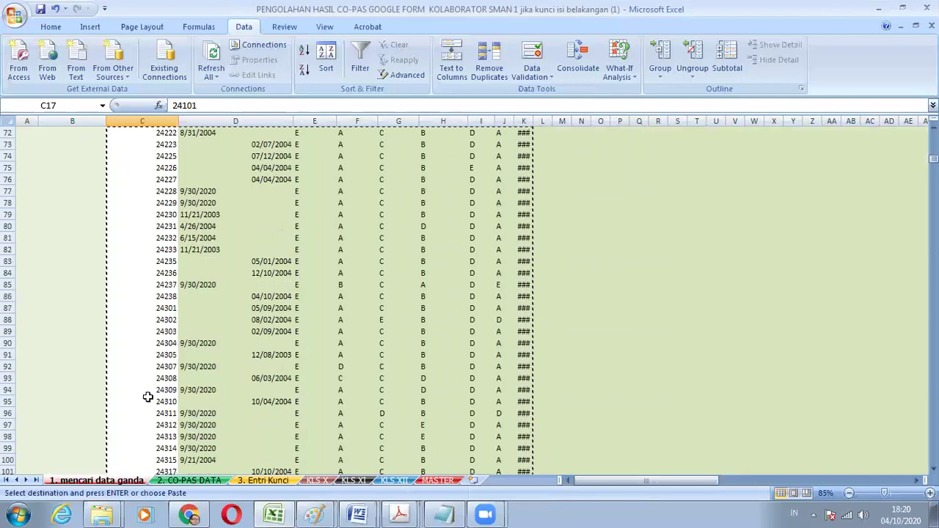
scroll(147, 397, "down", 20)
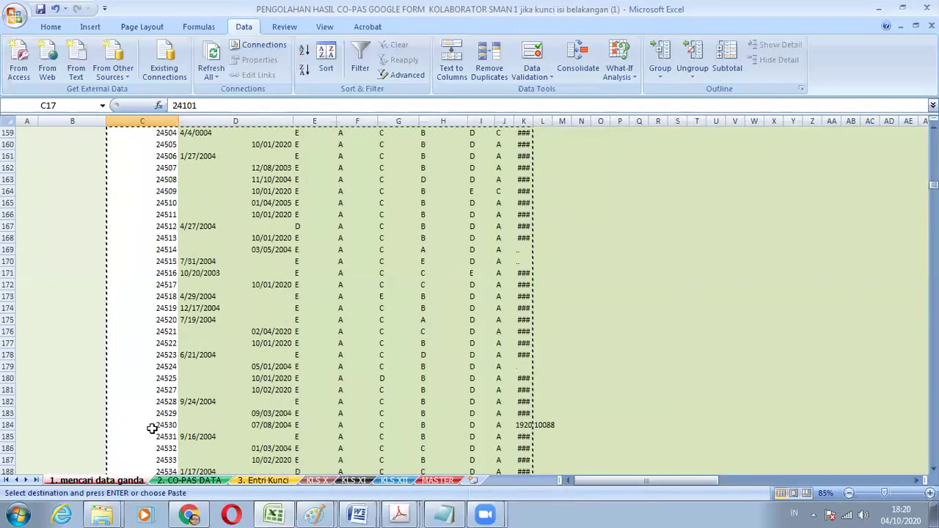
scroll(151, 429, "down", 16)
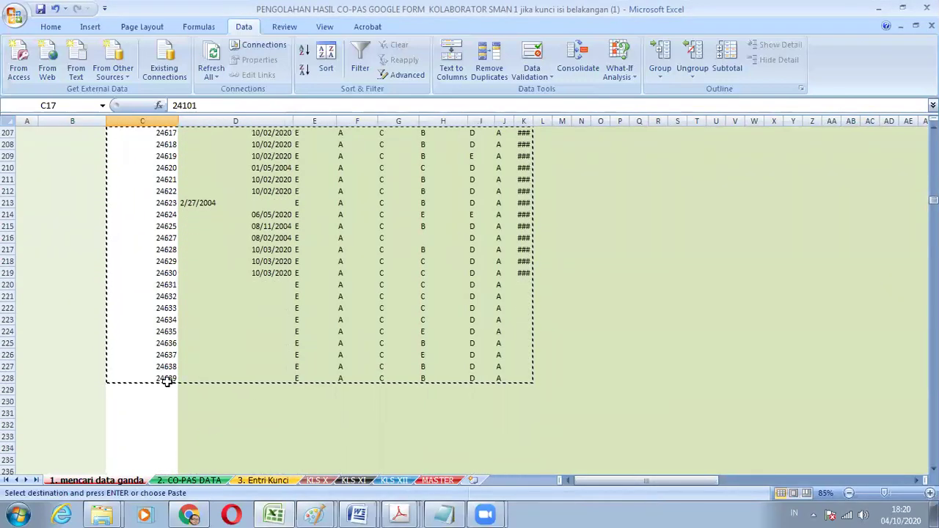
left_click(167, 379, "shift")
right_click(167, 379)
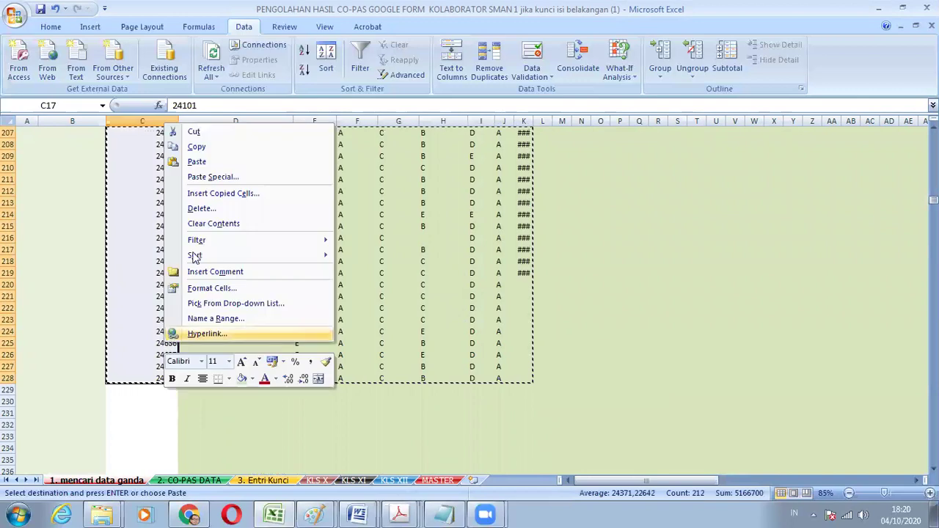
left_click(213, 147)
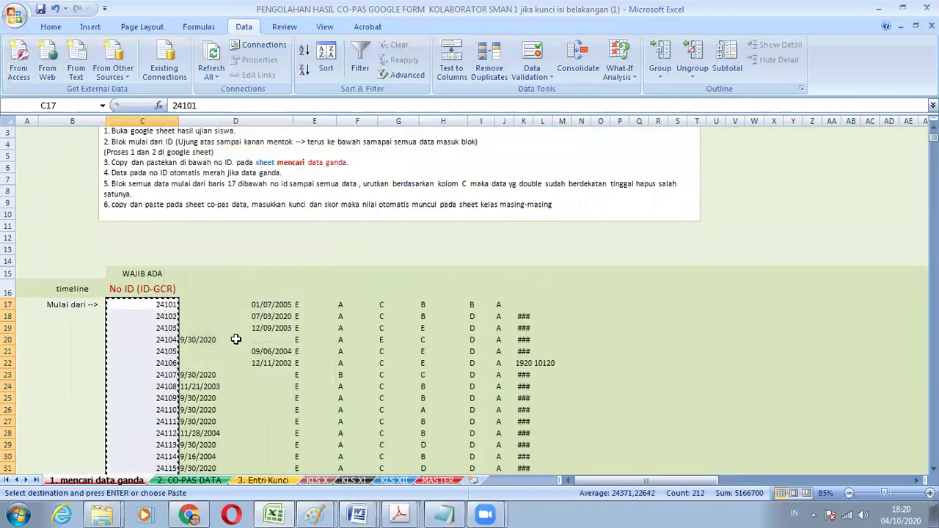
Step: Paste the copied IDs as values into the ID (NIS) column of the 2. CO-PAS DATA sheet, starting at C11
left_click(185, 481)
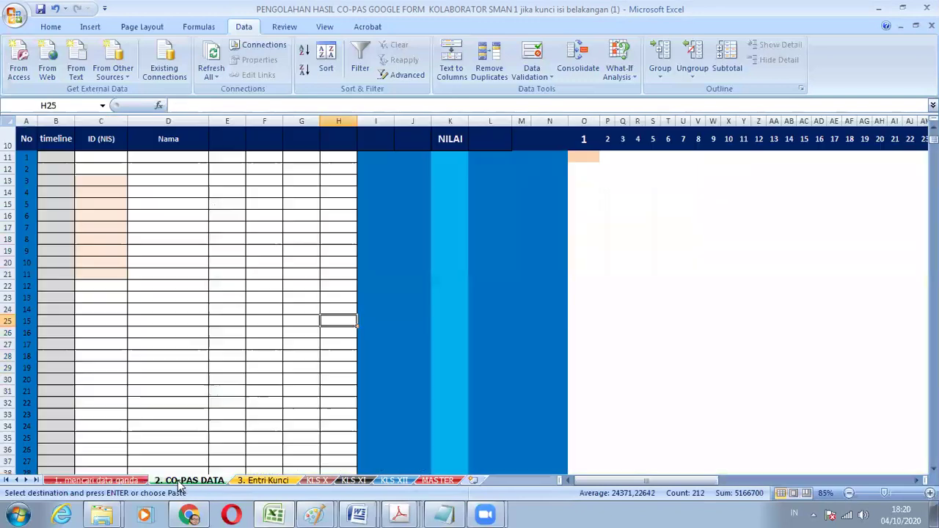
left_click(108, 158)
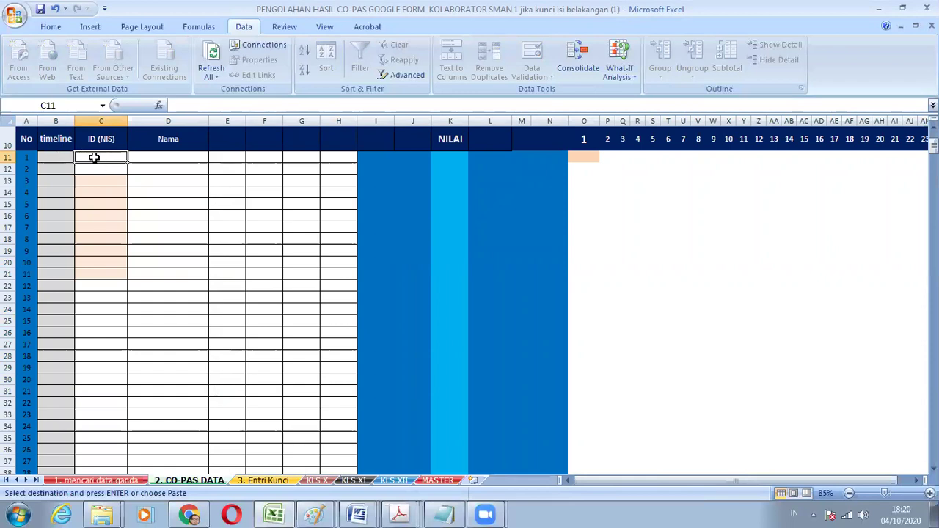
right_click(95, 159)
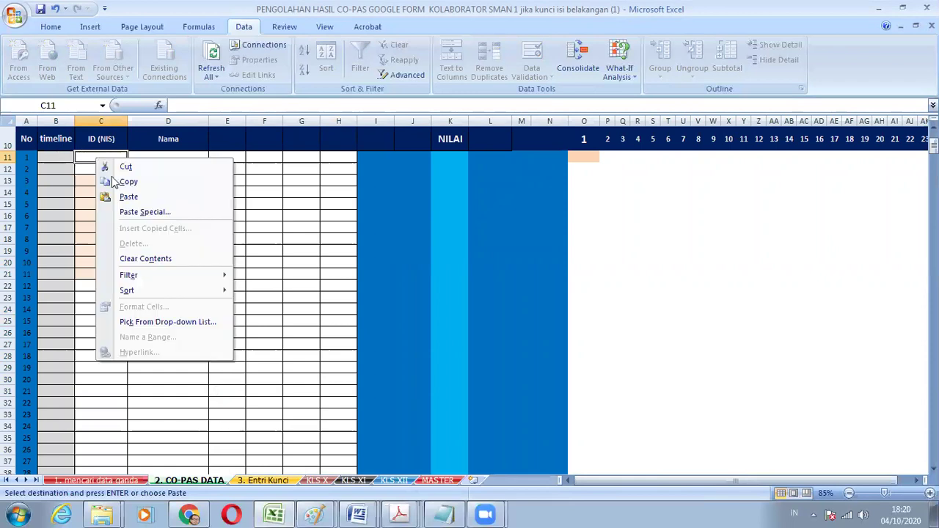
left_click(145, 212)
left_click(45, 156)
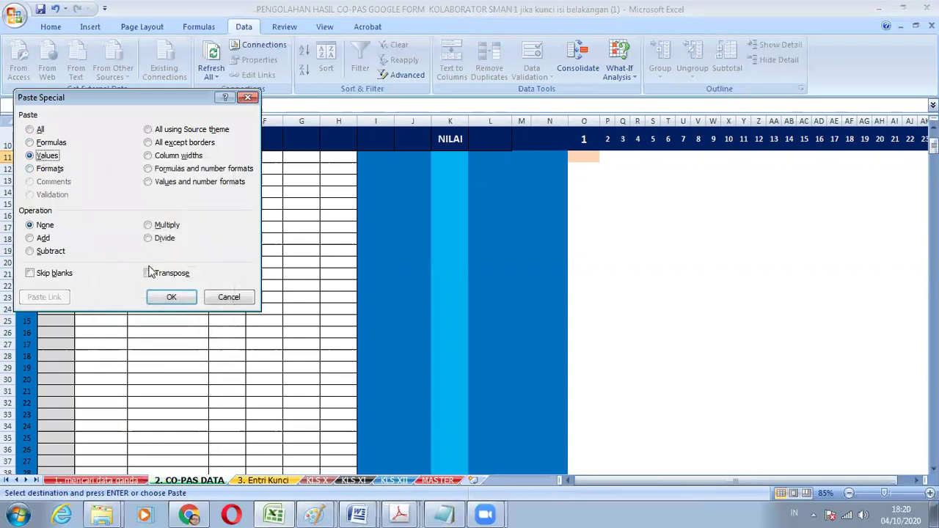
left_click(180, 297)
scroll(181, 295, "down", 20)
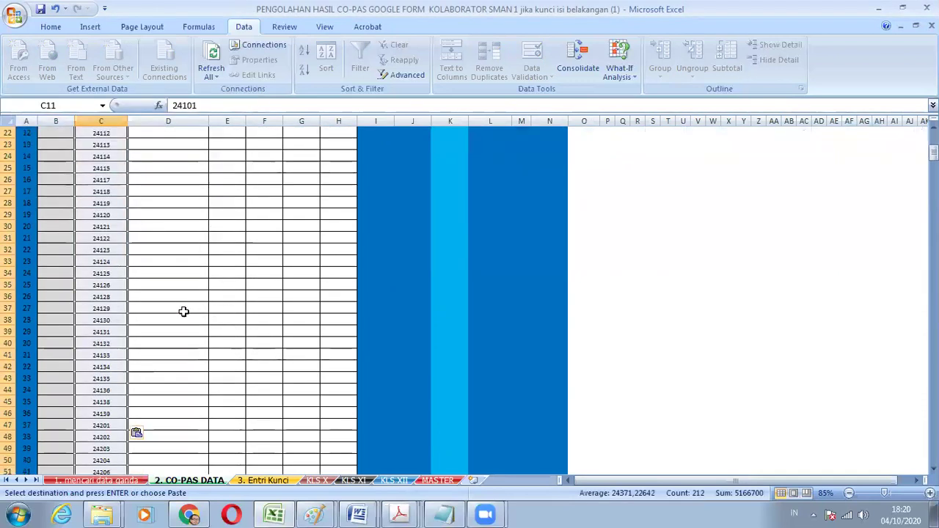
scroll(183, 320, "up", 20)
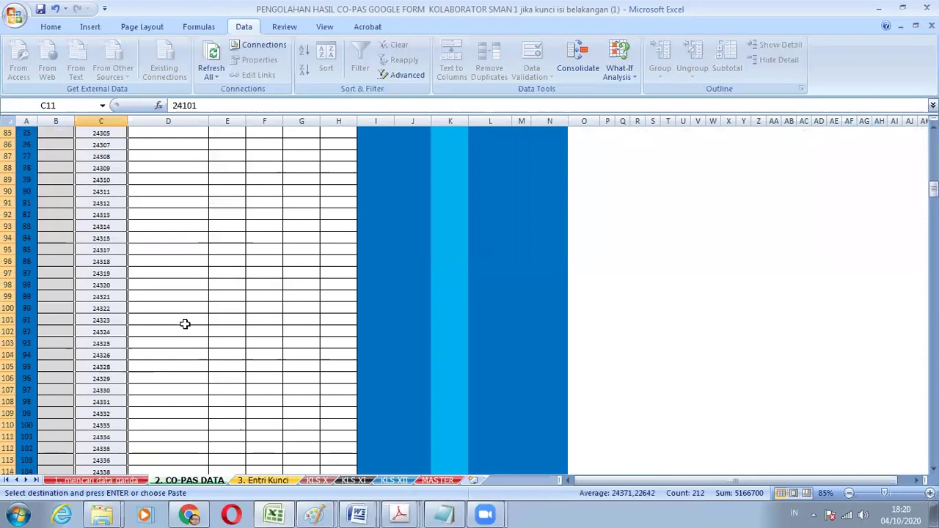
scroll(185, 323, "up", 6)
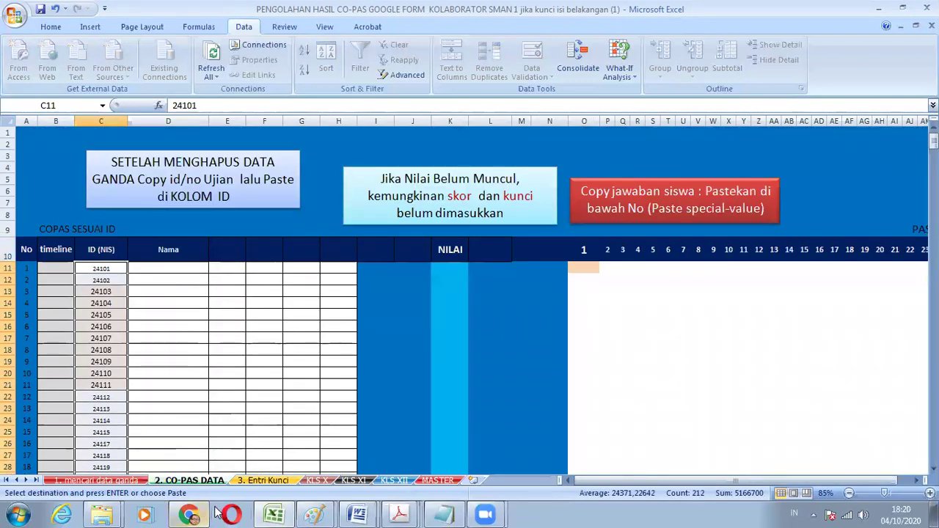
Step: Copy the students' answers from E17 to J228 on the 1. mencari data ganda sheet
left_click(95, 481)
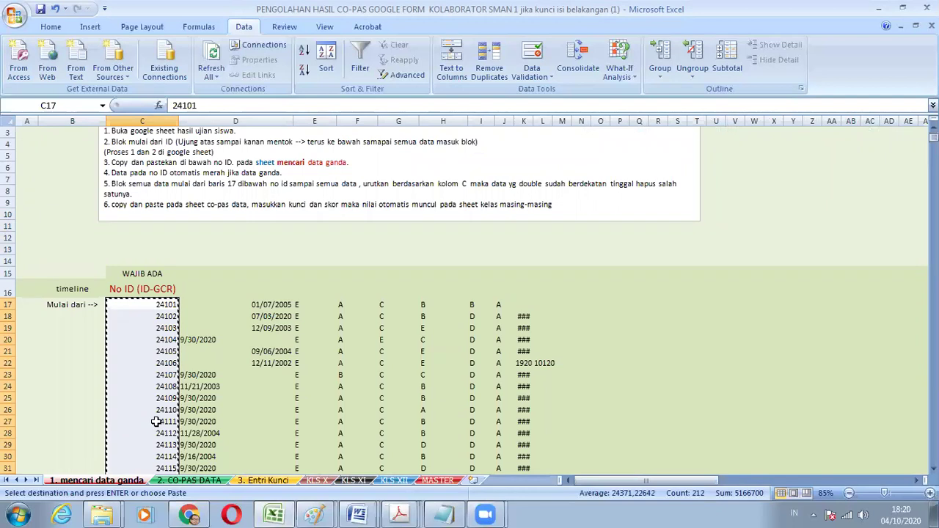
left_click(303, 305)
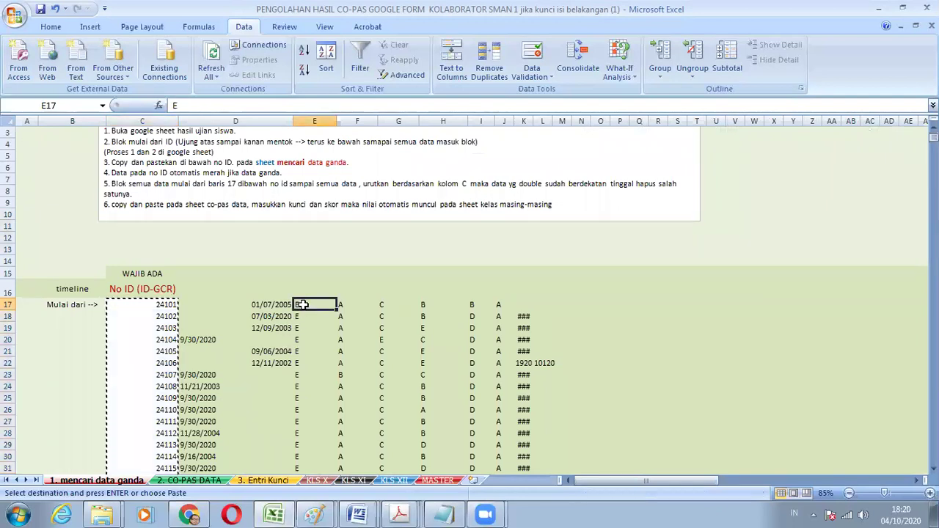
left_click(274, 307)
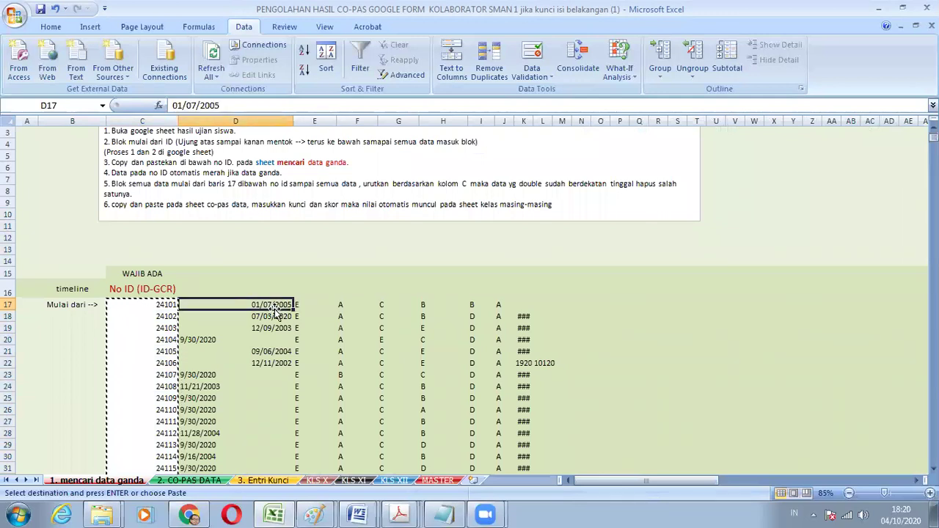
left_click(301, 305)
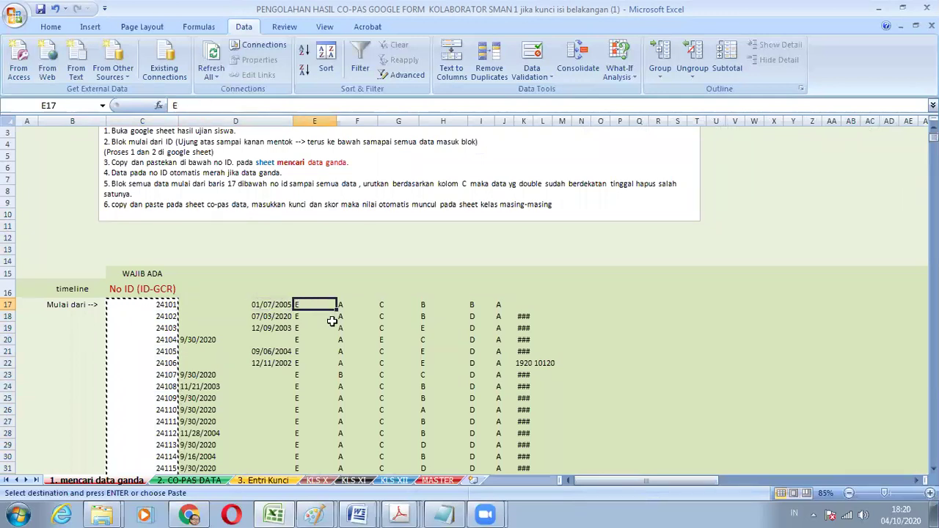
left_click(495, 309, "shift")
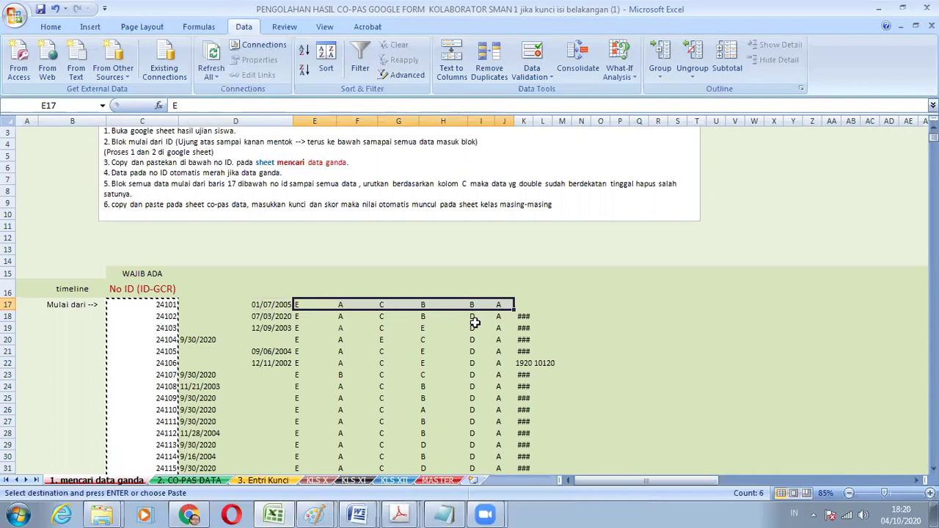
scroll(474, 337, "down", 20)
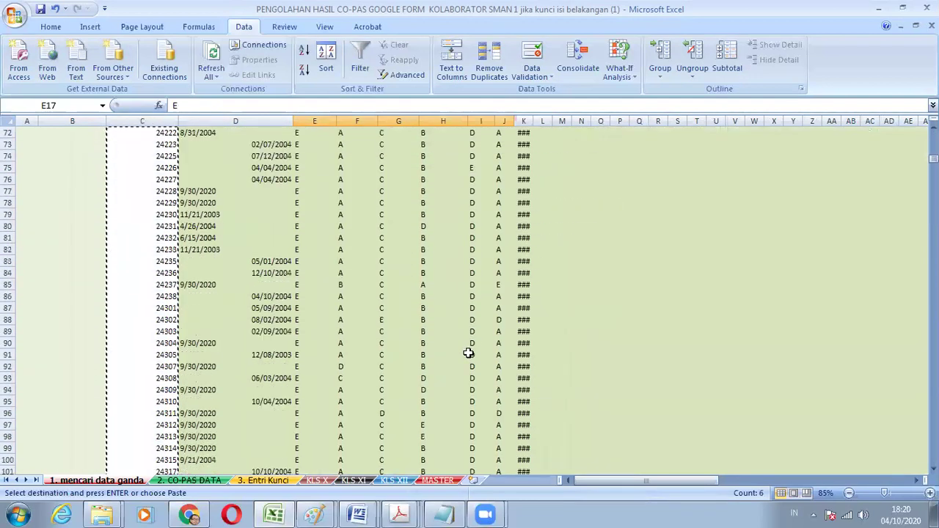
scroll(468, 353, "down", 20)
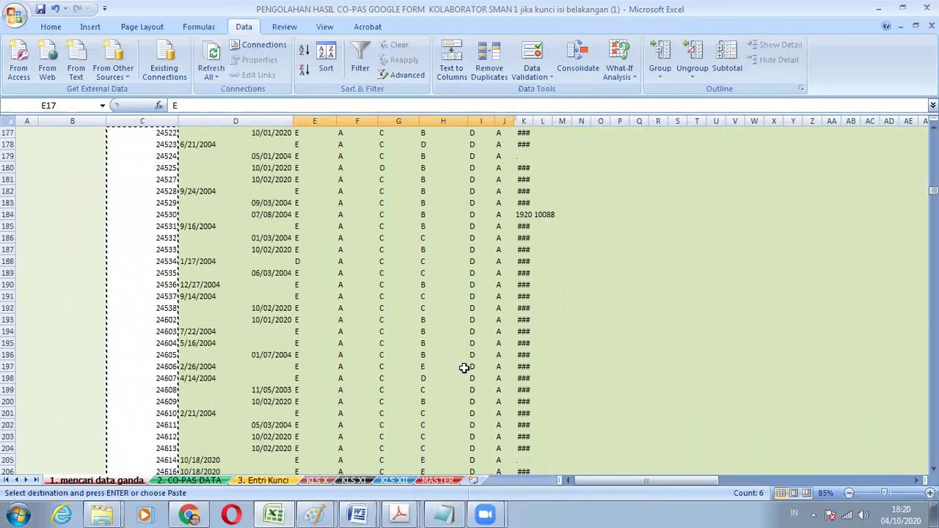
scroll(465, 368, "down", 10)
left_click(501, 378, "shift")
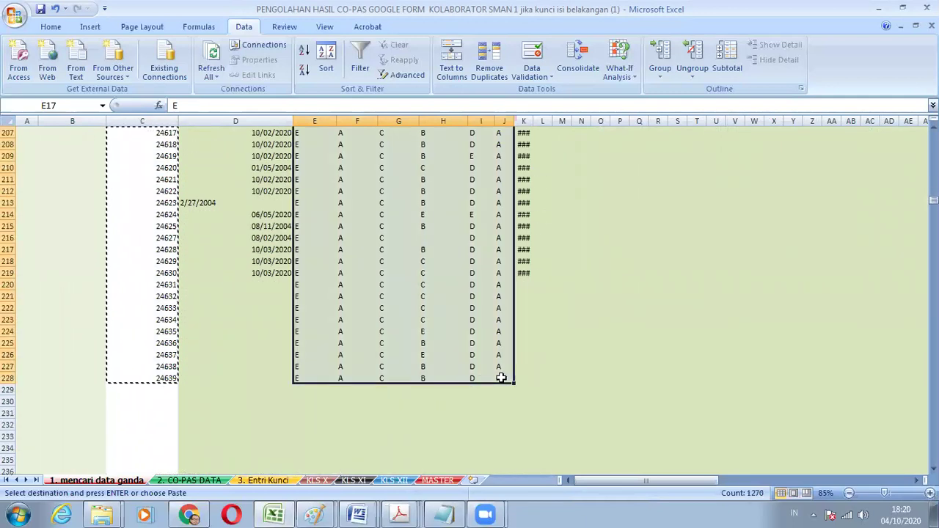
right_click(419, 290)
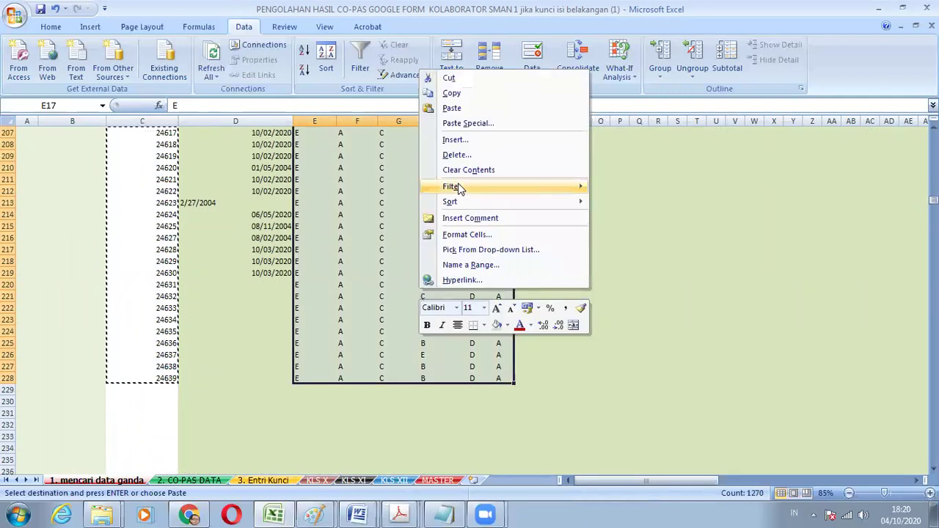
left_click(470, 95)
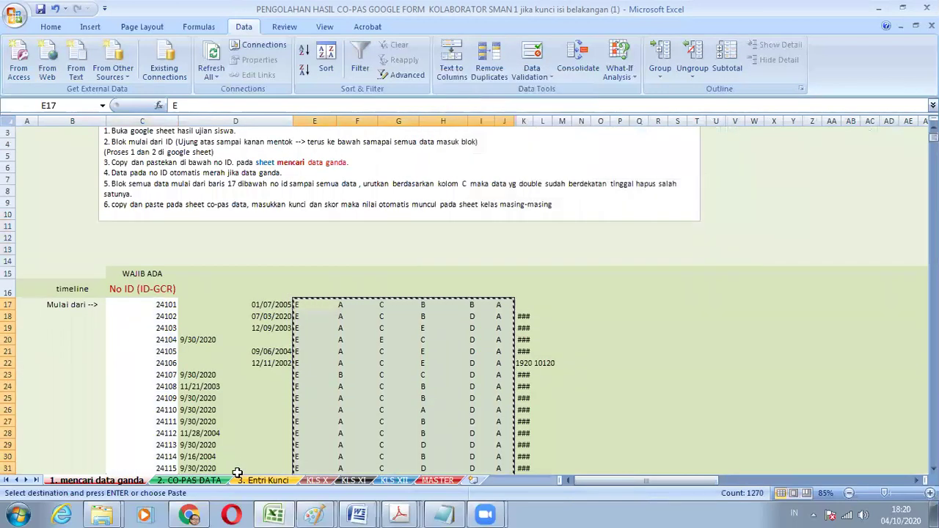
Step: Paste the copied answers as values on the 2. CO-PAS DATA sheet, starting at O11 under question 1, and check the pasted rows
left_click(210, 480)
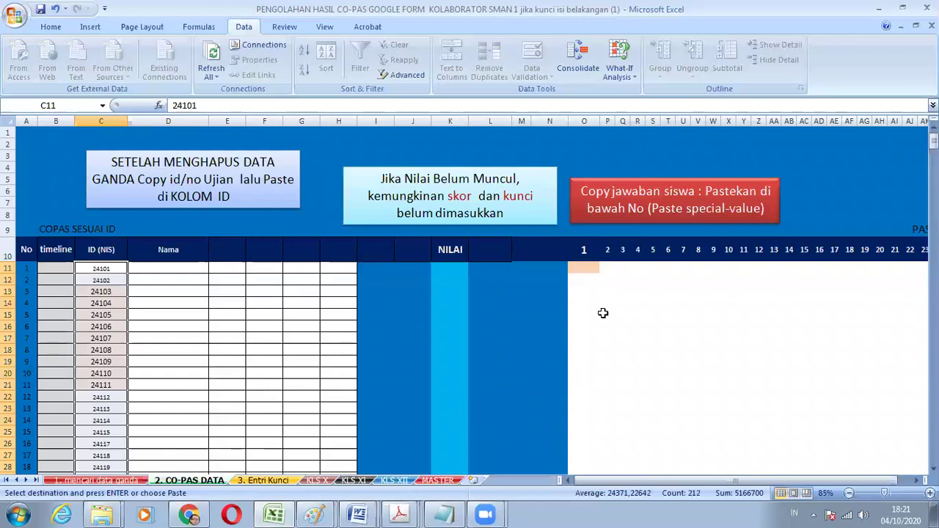
left_click(586, 269)
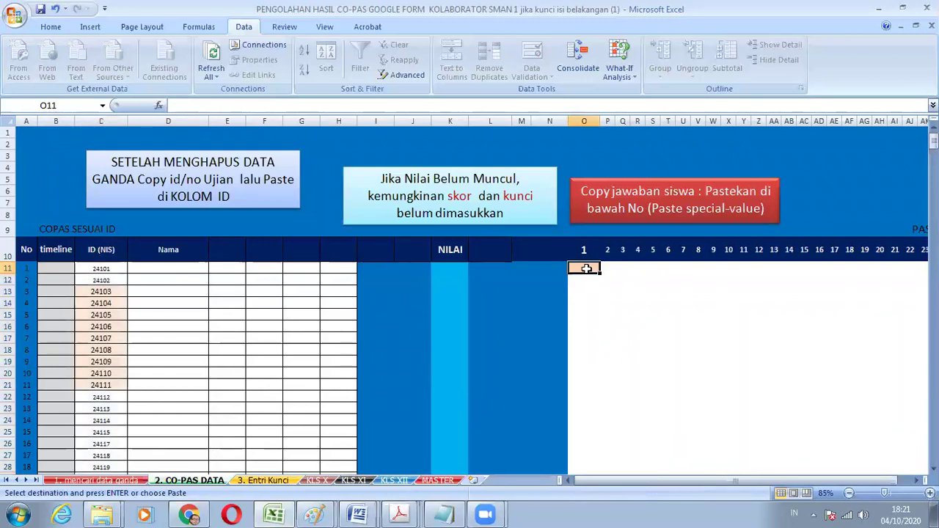
right_click(587, 271)
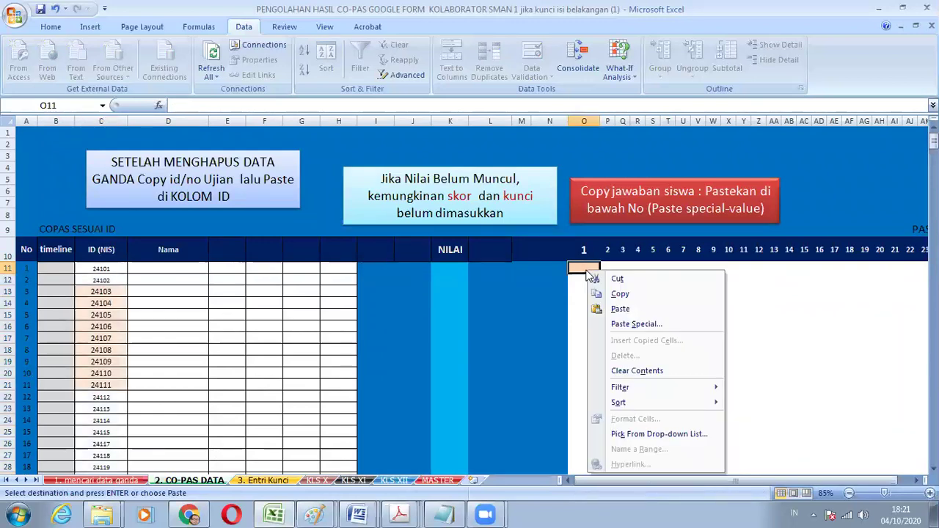
left_click(626, 322)
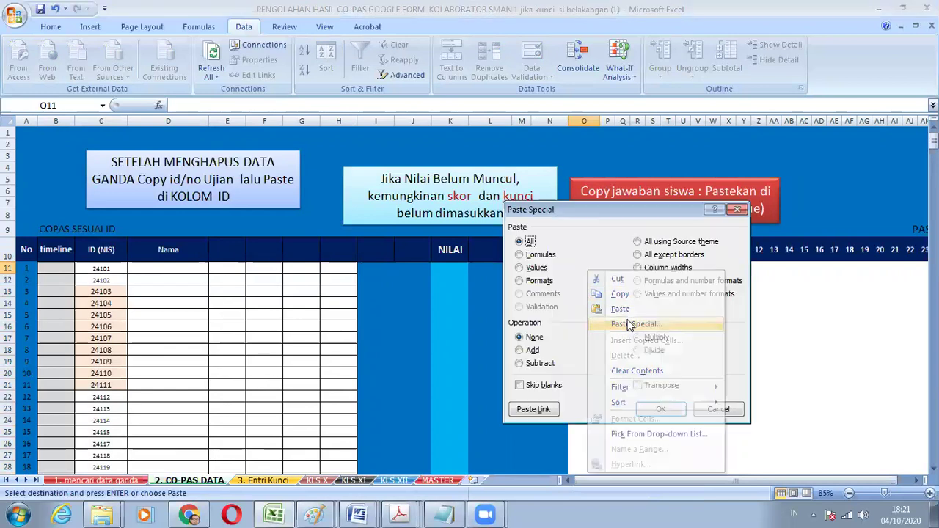
left_click(541, 269)
left_click(659, 409)
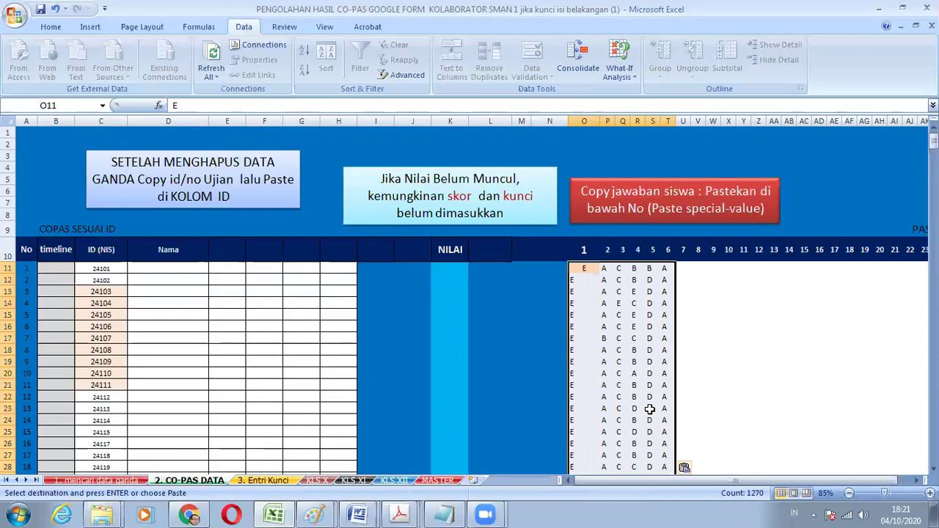
scroll(650, 408, "down", 4)
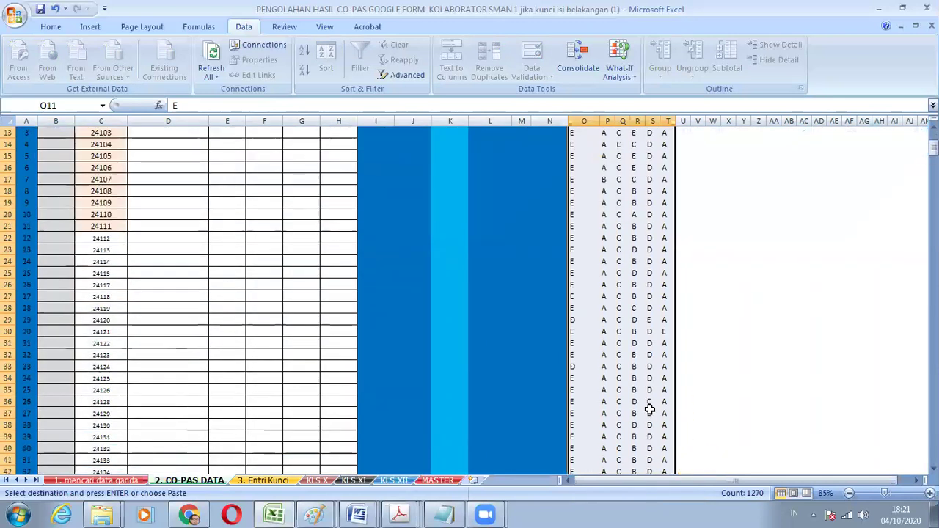
scroll(650, 409, "up", 3)
scroll(649, 409, "up", 1)
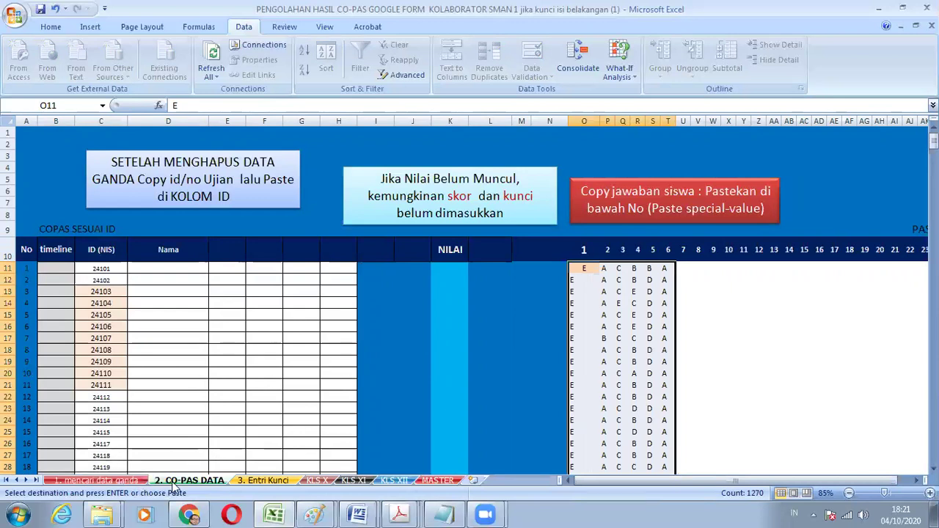
Step: Review the correction steps in Word's Document3, including Langkah 9 on entering keys and scores, and return to the Excel workbook
left_click(269, 482)
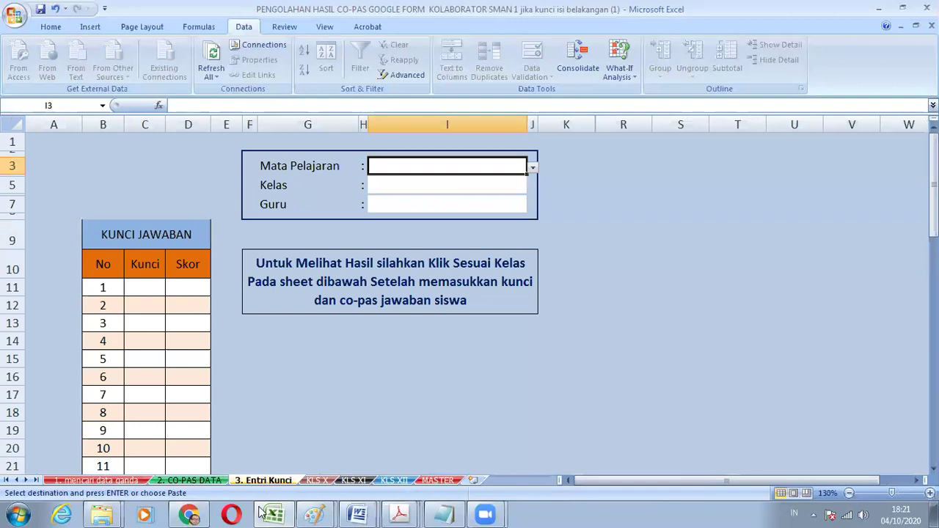
mouse_move(359, 513)
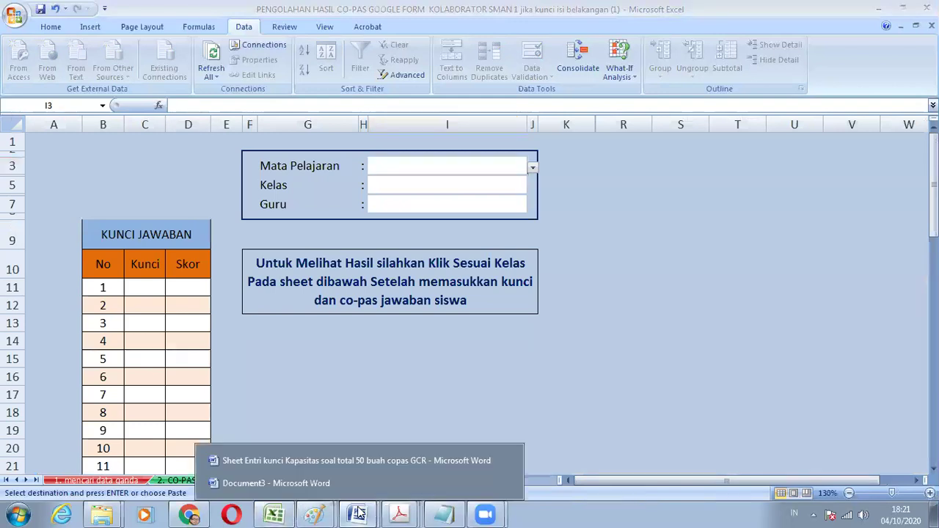
left_click(299, 481)
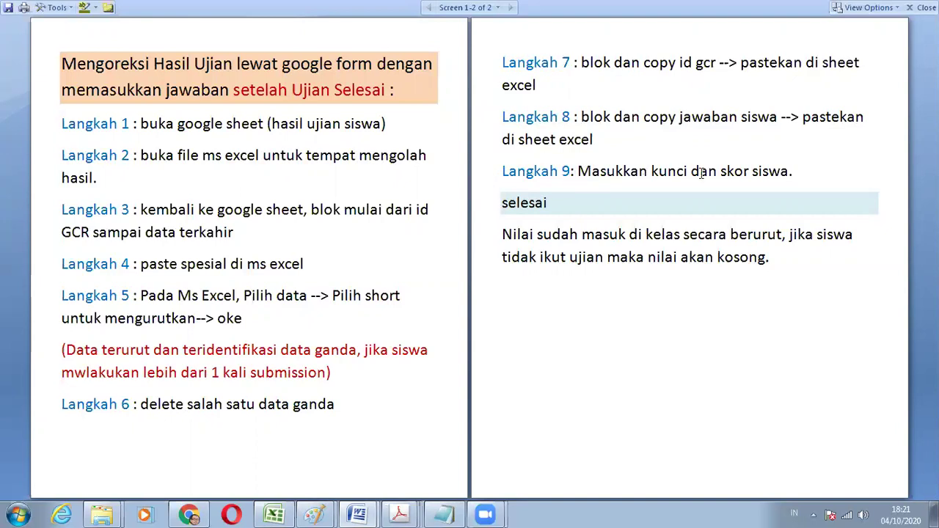
left_click(271, 514)
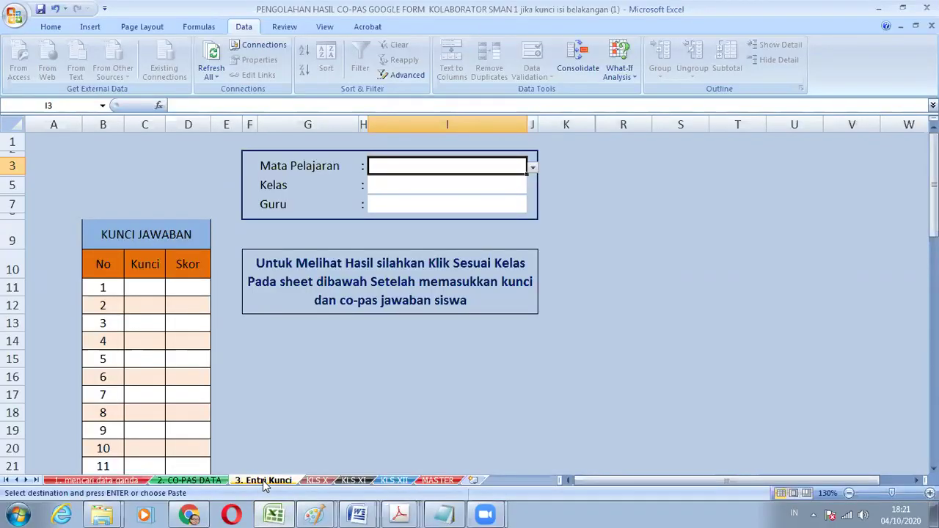
Step: Look through the 2. CO-PAS DATA and 3. Entri Kunci sheets and the KLS X, KLS XI and KLS XII class lists
left_click(220, 481)
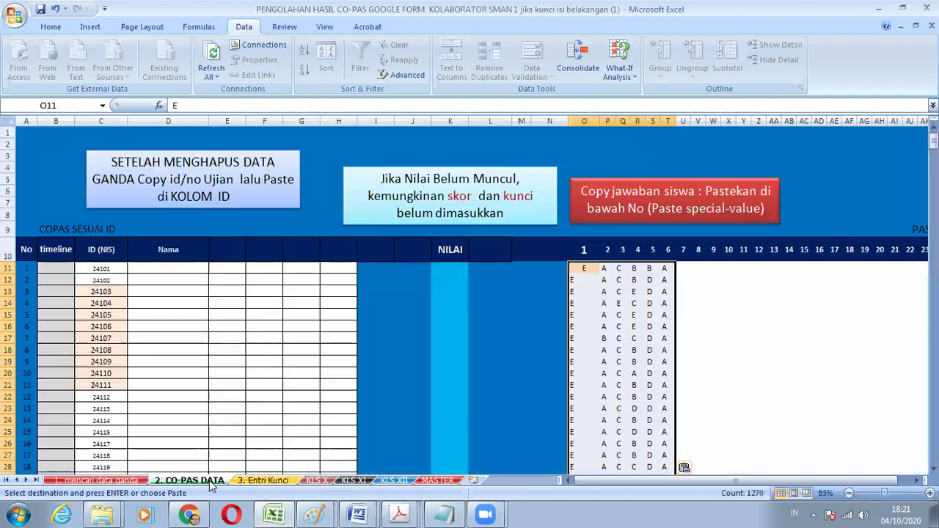
left_click(258, 481)
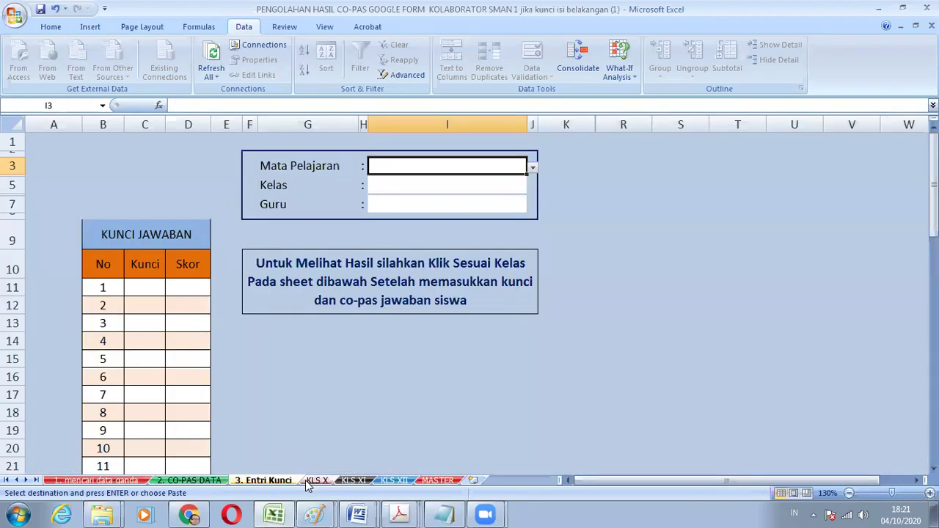
left_click(220, 481)
left_click(248, 485)
left_click(317, 481)
scroll(323, 425, "down", 5)
scroll(336, 411, "down", 5)
scroll(335, 426, "up", 4)
left_click(361, 479)
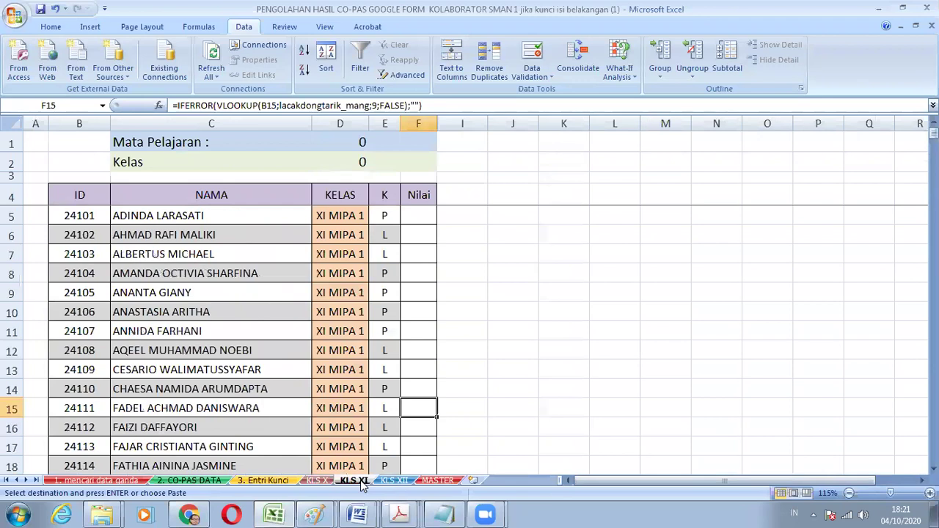
left_click(382, 483)
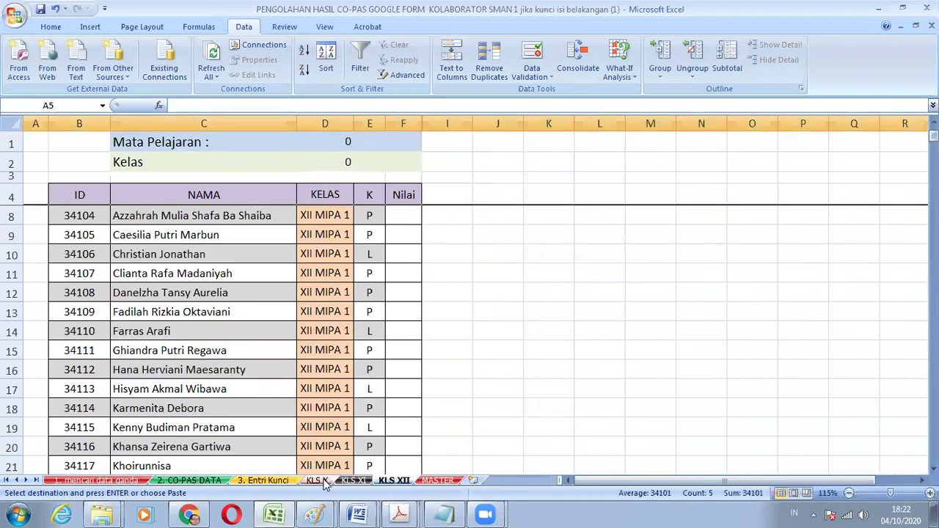
Step: Enter the answer key a, b, c, d, e for questions 1 to 5 in the Kunci column of the 3. Entri Kunci sheet
left_click(264, 481)
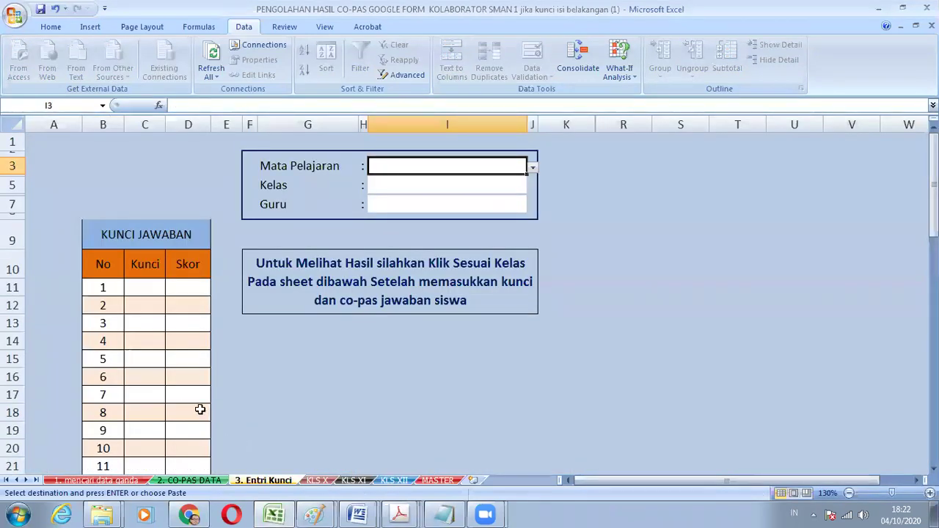
left_click(152, 286)
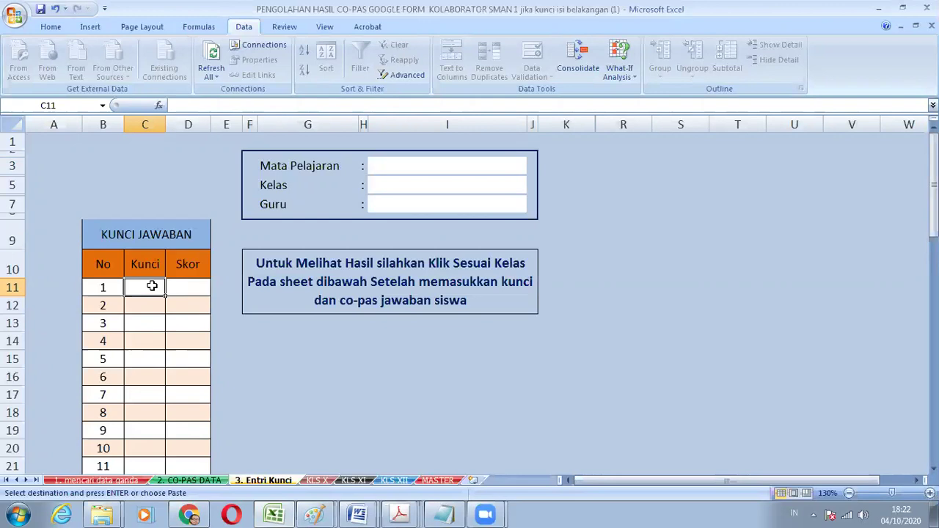
type("a")
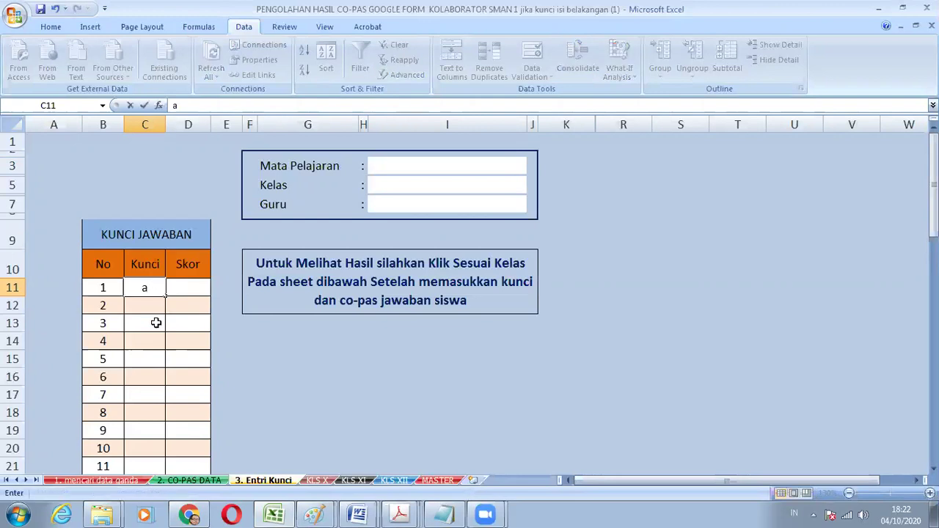
left_click(150, 308)
type("b")
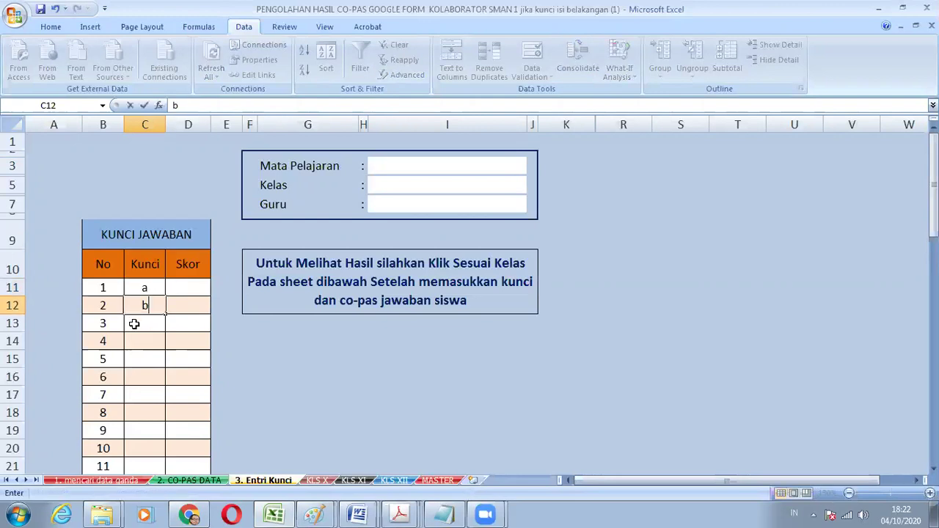
left_click(141, 323)
type("c")
left_click(144, 354)
left_click(149, 342)
type("d")
left_click(153, 358)
type("e")
left_click(153, 376)
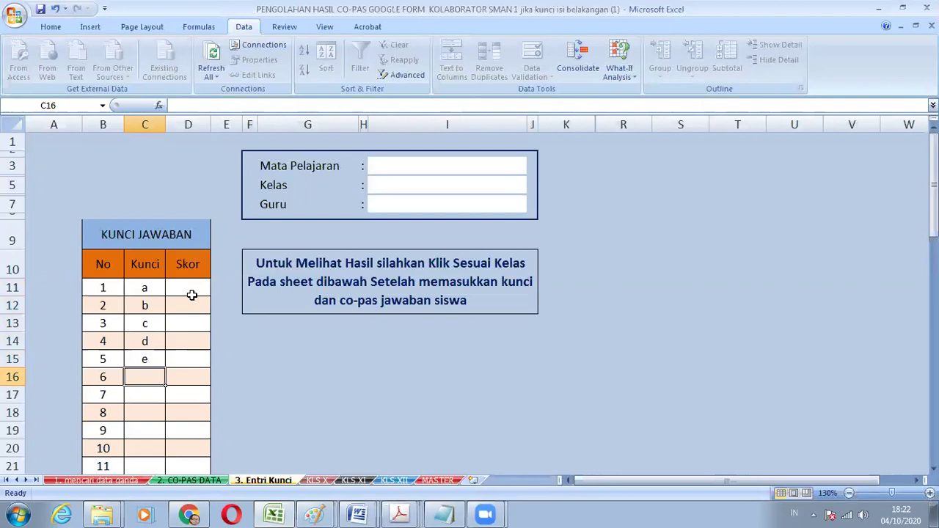
Step: Enter the scores 1, 2, 3, 2 and 1 for questions 1 to 5 in the Skor column
left_click(190, 294)
type("1")
left_click(186, 309)
type("2")
left_click(185, 325)
type("3")
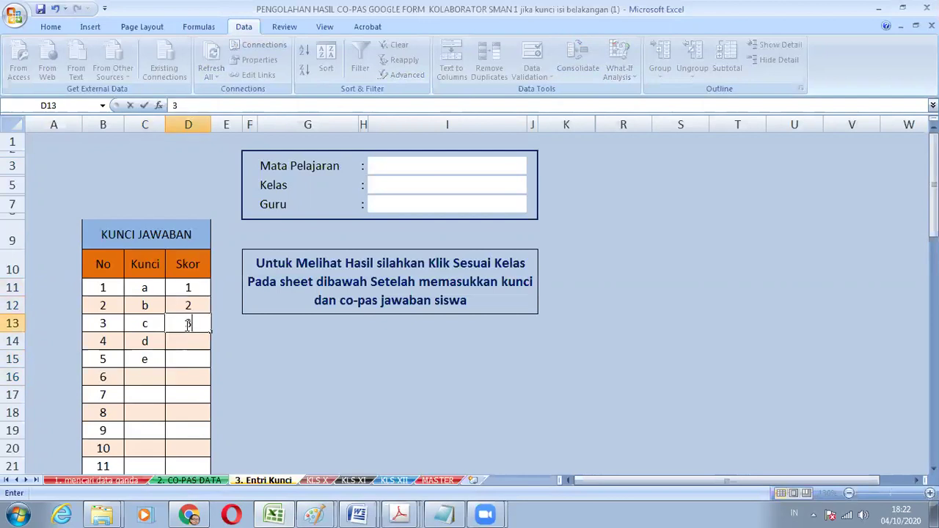
left_click(188, 341)
type("2")
left_click(192, 358)
type("1")
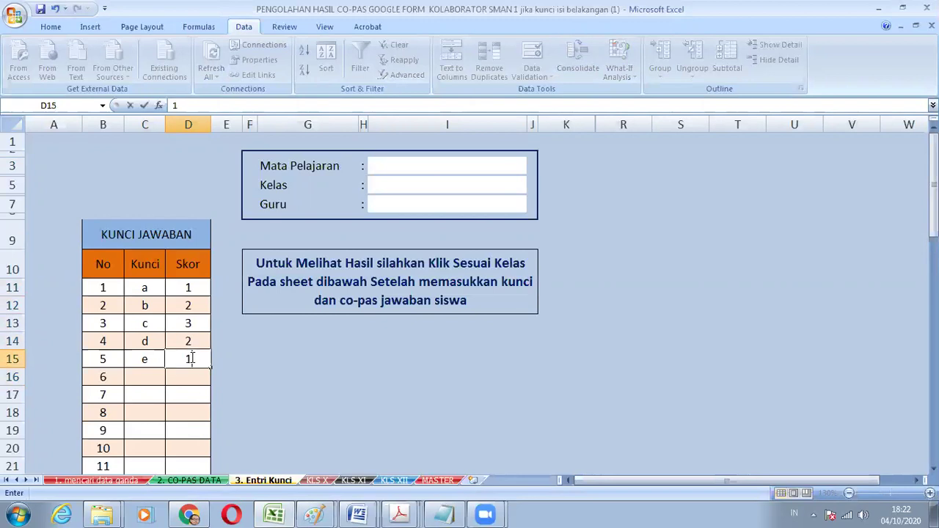
left_click(191, 388)
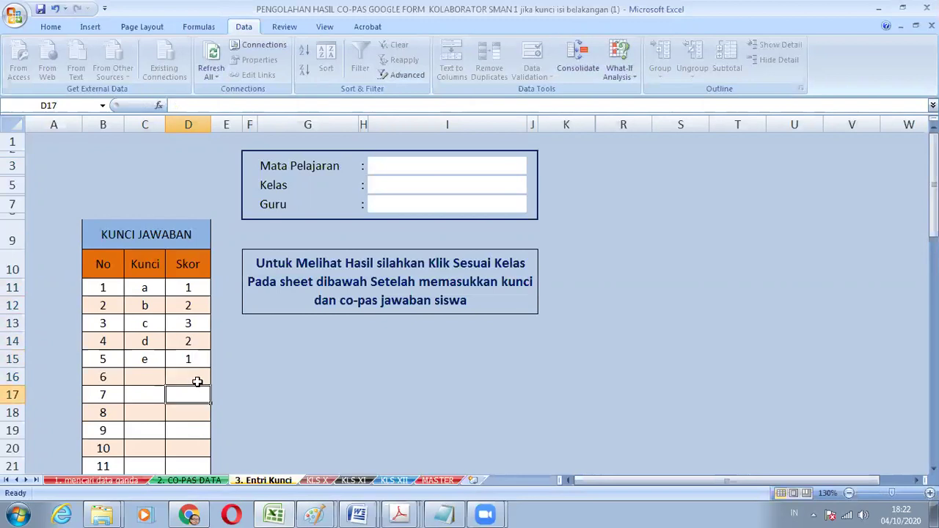
Step: Set Mata Pelajaran to PJOK and Kelas to X IPS, and fill in the Guru field with the teacher's name
left_click(434, 167)
left_click(533, 168)
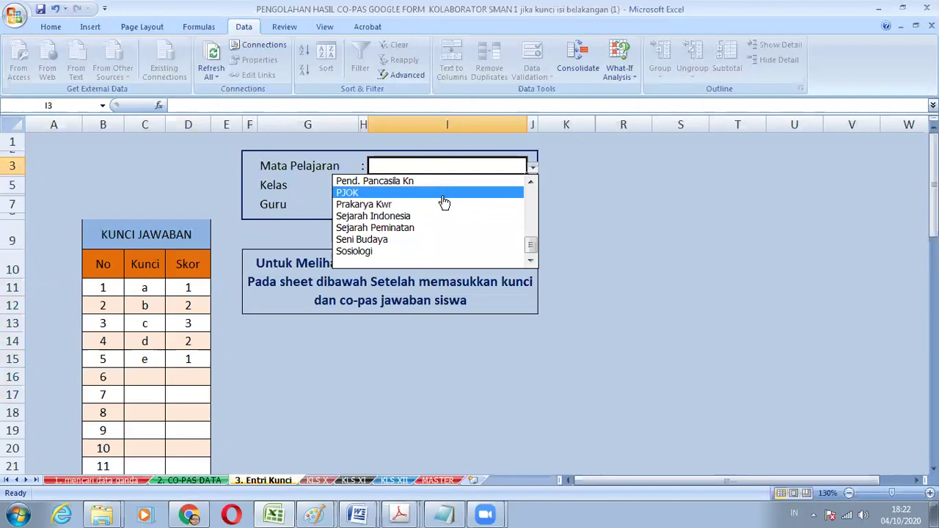
left_click(444, 193)
left_click(514, 183)
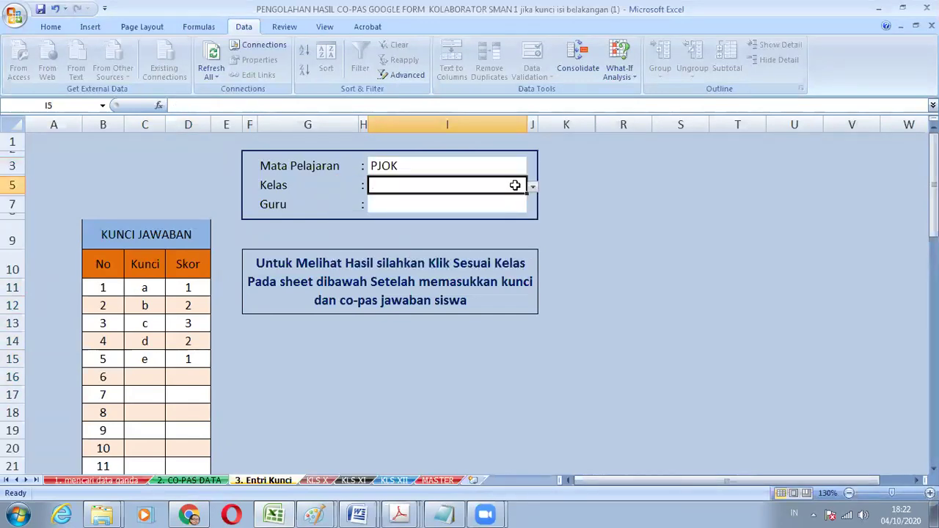
left_click(534, 189)
left_click(478, 212)
left_click(387, 203)
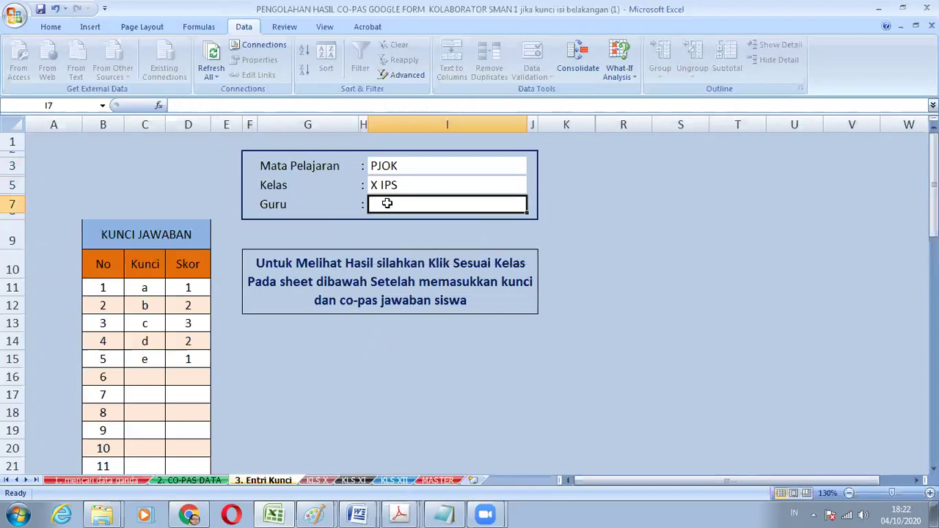
type("S")
Step: Check the Nilai column of the KLS X class list
left_click(320, 480)
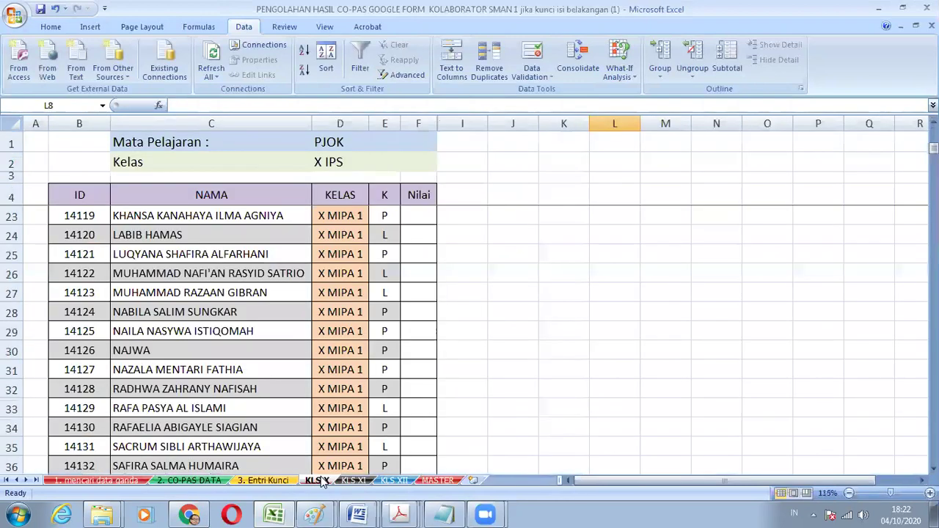
scroll(311, 392, "up", 2)
scroll(311, 396, "down", 3)
scroll(312, 397, "down", 6)
scroll(317, 393, "up", 13)
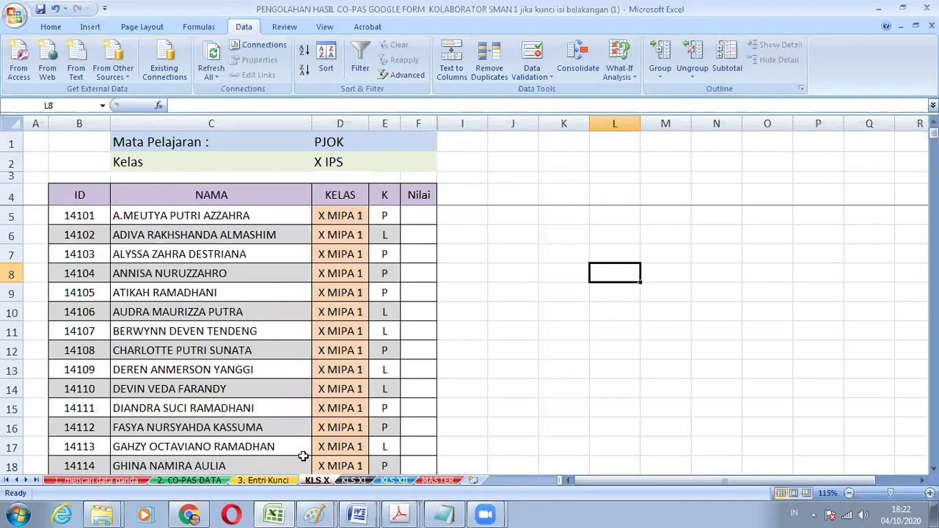
Step: Examine the Nilai grades in the KLS XI list across the XI MIPA classes, including a blank and a zero grade
left_click(352, 480)
scroll(340, 385, "down", 3)
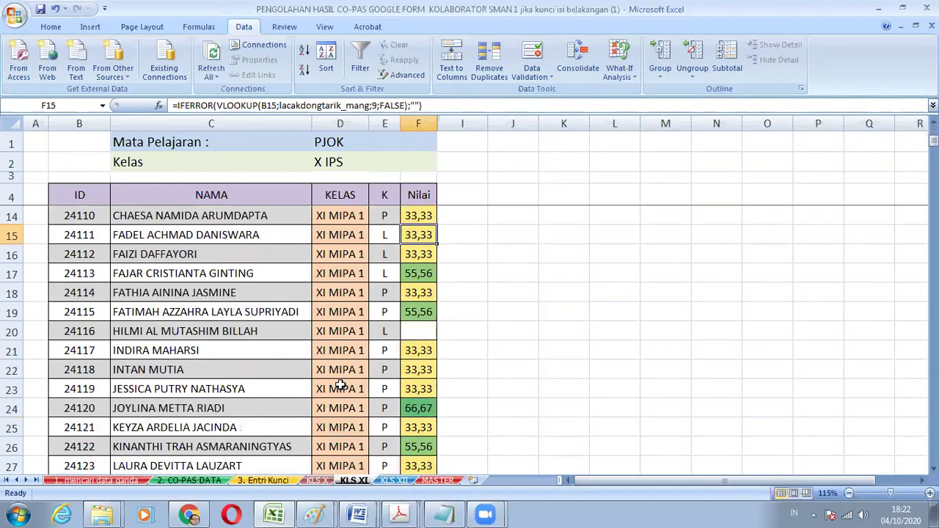
scroll(341, 385, "up", 3)
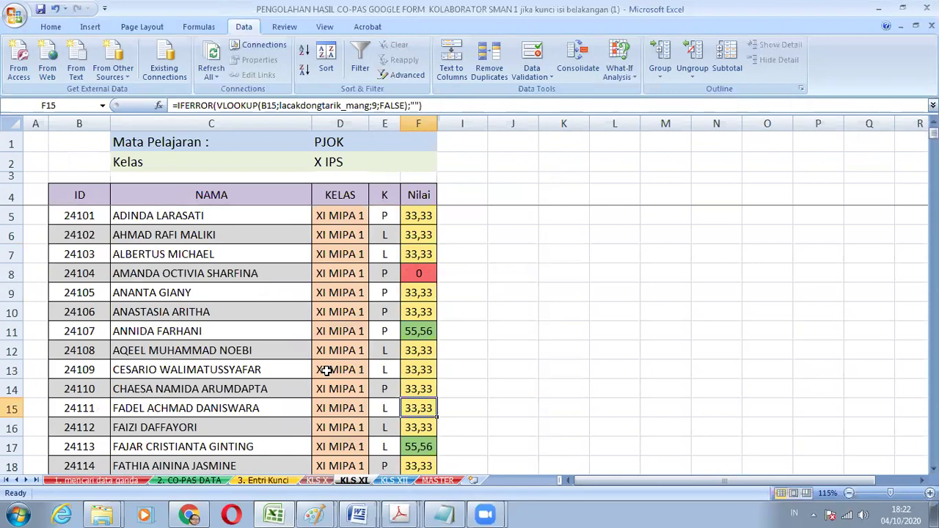
scroll(327, 370, "down", 5)
scroll(327, 371, "up", 4)
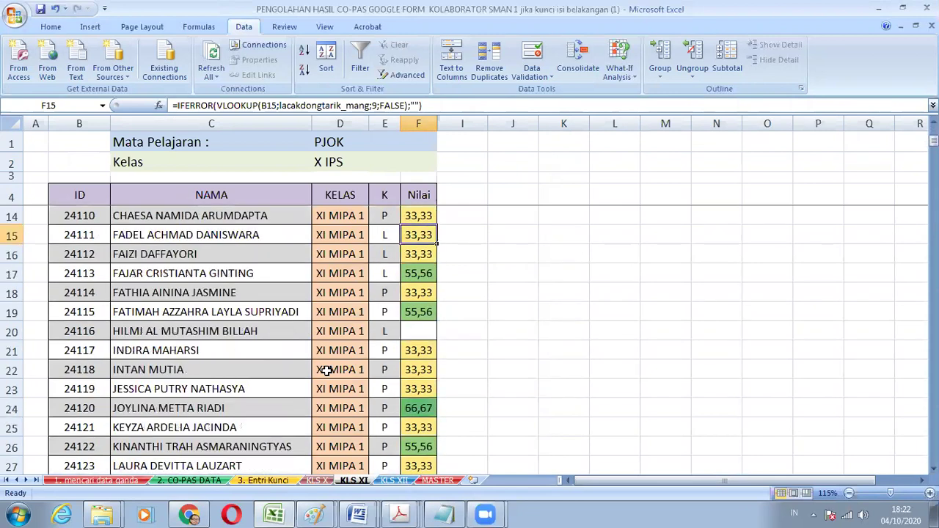
left_click(417, 441)
scroll(323, 376, "up", 1)
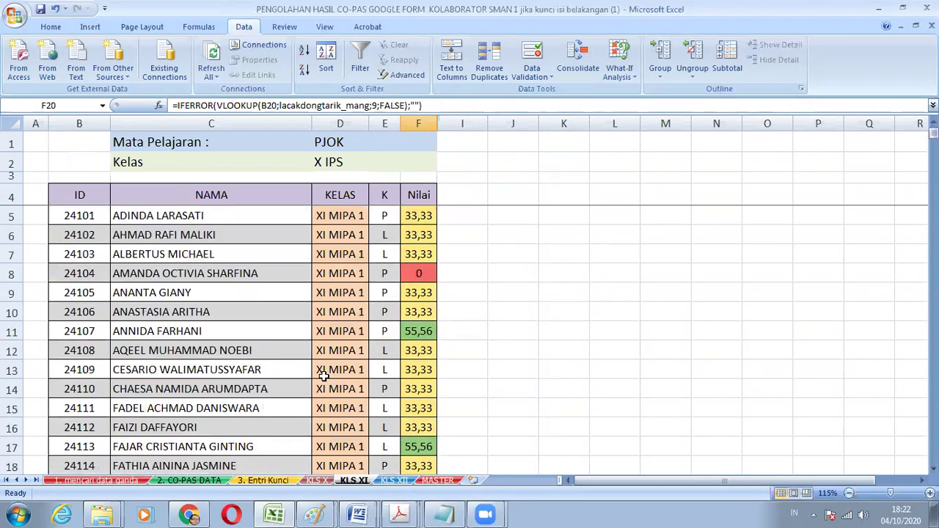
left_click(417, 273)
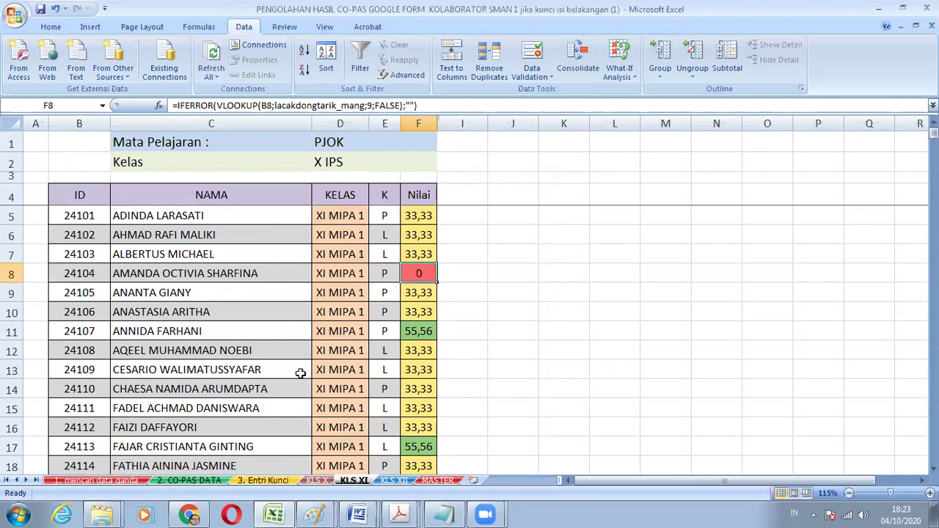
scroll(301, 374, "down", 16)
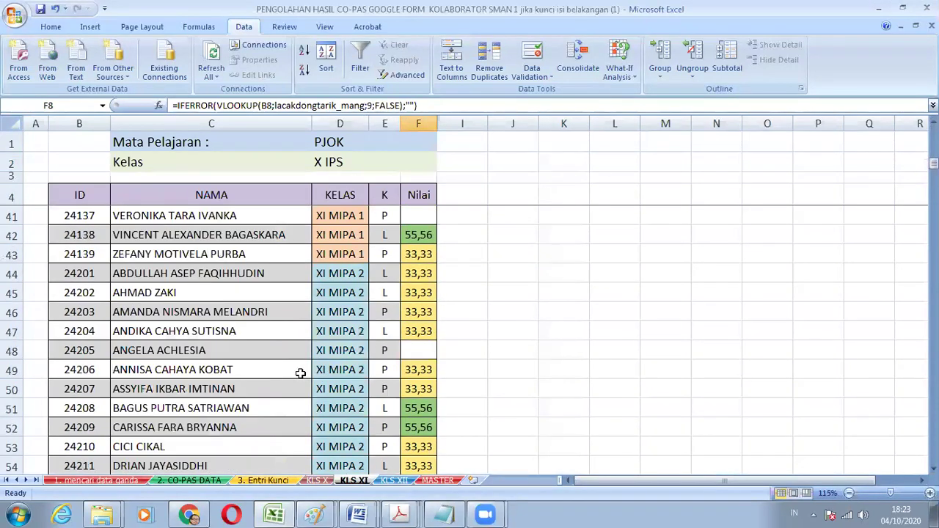
scroll(301, 373, "down", 11)
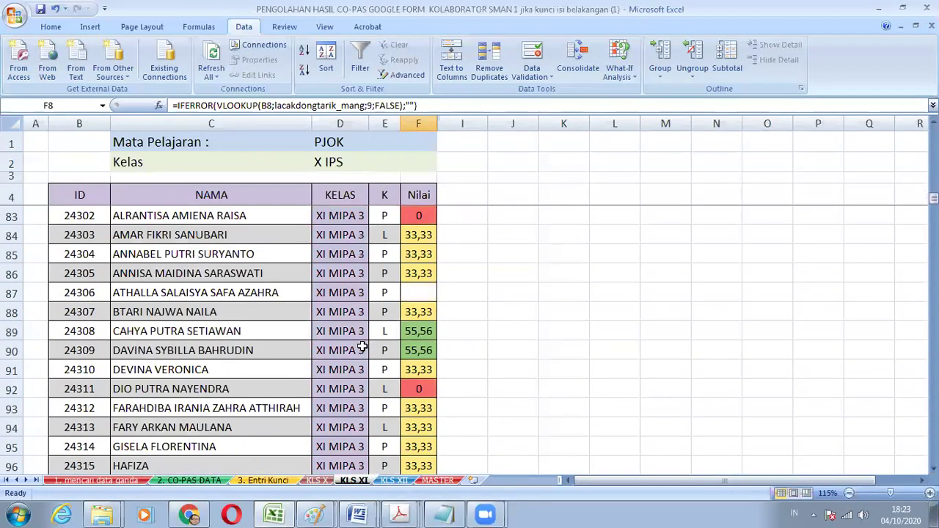
scroll(386, 345, "down", 15)
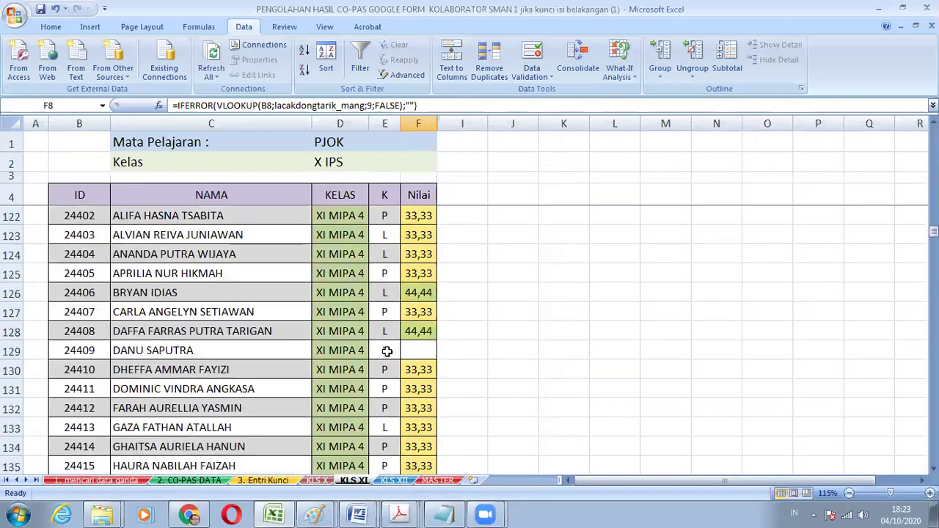
scroll(386, 351, "down", 12)
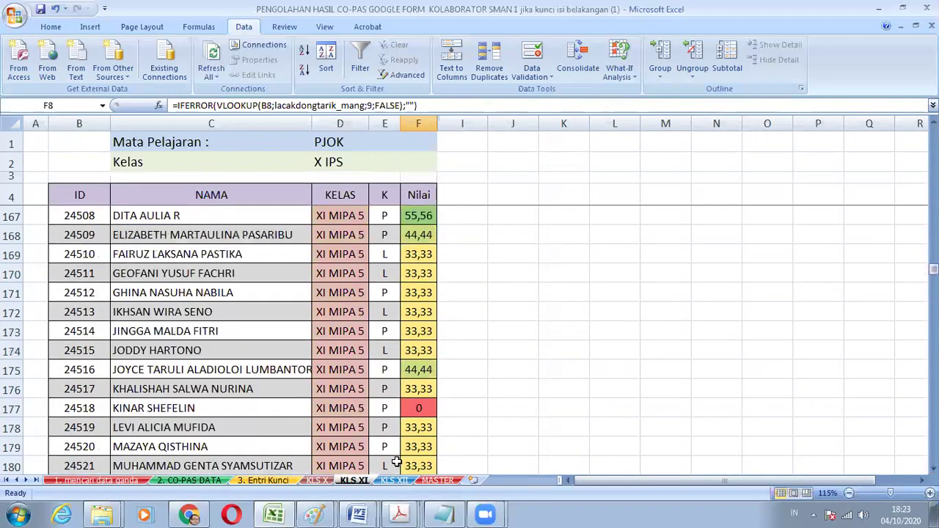
Step: Check the Nilai column of the KLS XII class list
left_click(388, 483)
scroll(365, 355, "up", 1)
scroll(364, 355, "down", 2)
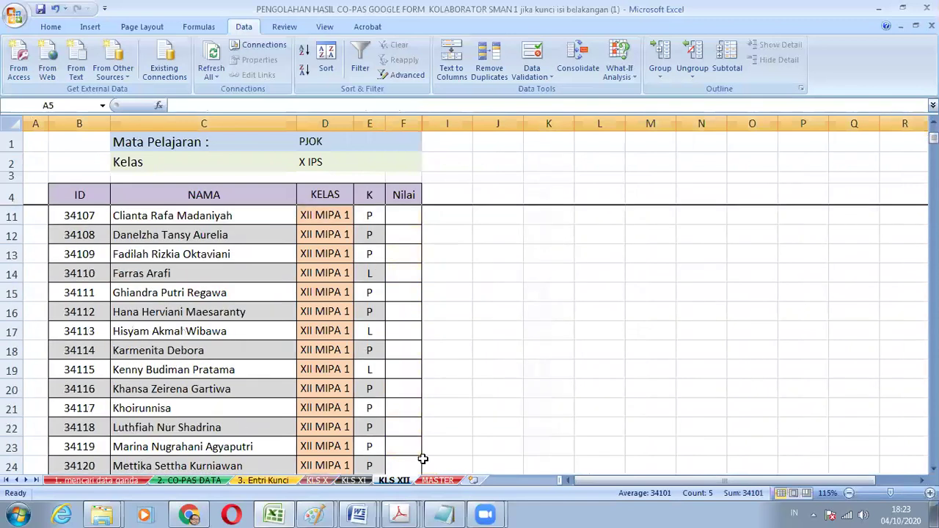
Step: Copy all XI MIPA rows from ID to Nilai, B5 through F236, in the KLS XI sheet
left_click(351, 481)
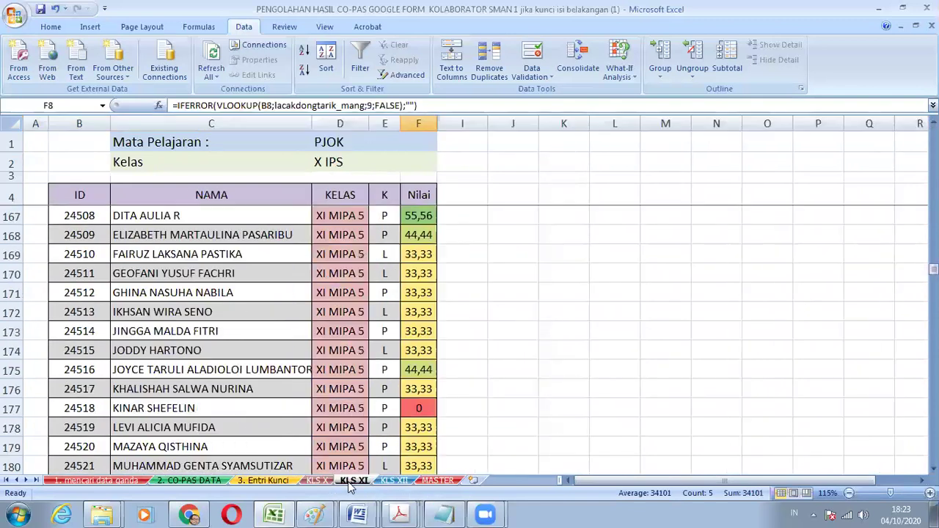
scroll(253, 380, "up", 20)
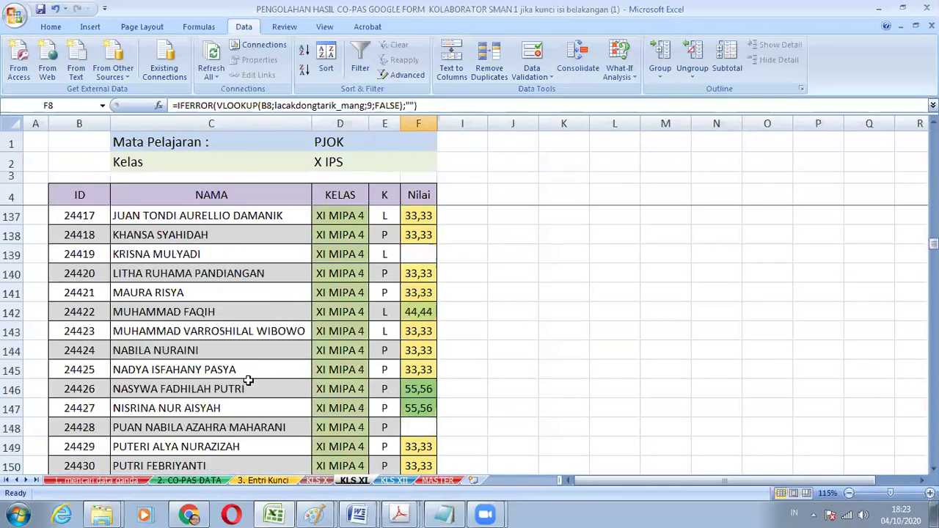
scroll(248, 380, "up", 20)
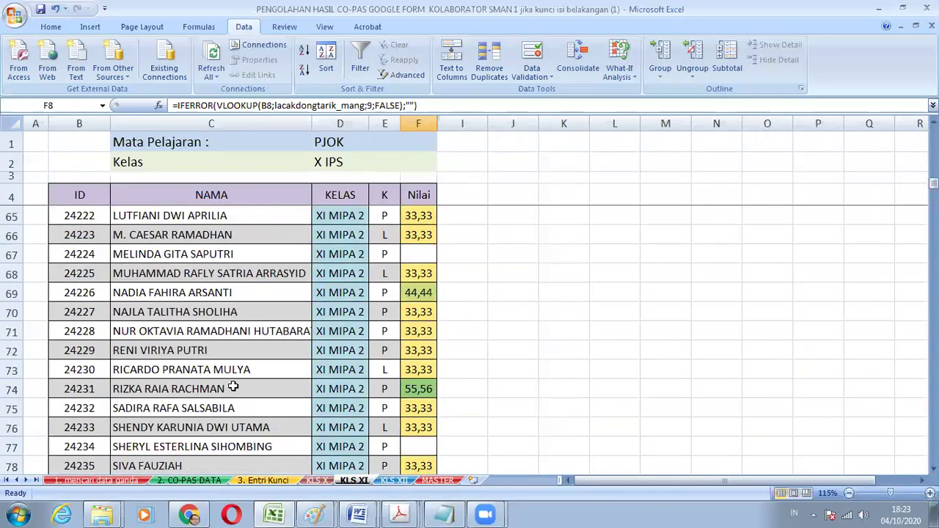
scroll(196, 338, "up", 12)
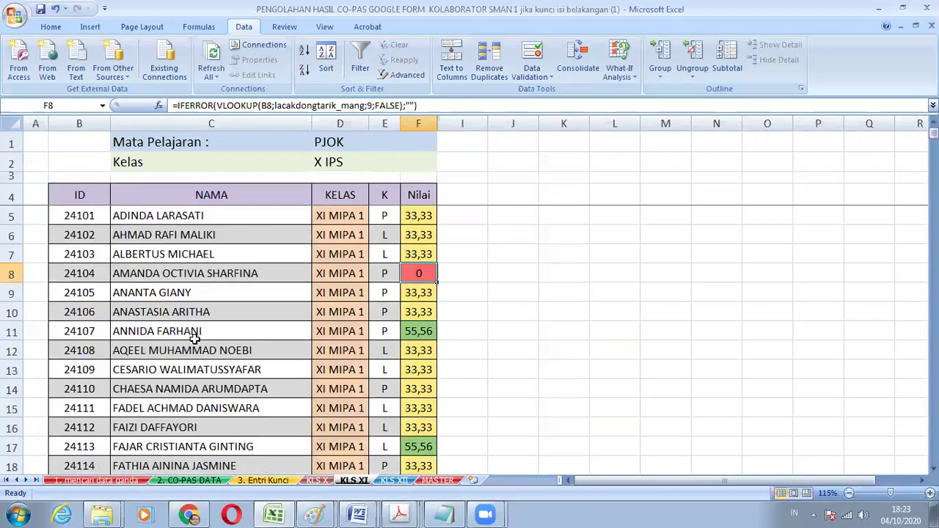
left_click(97, 215)
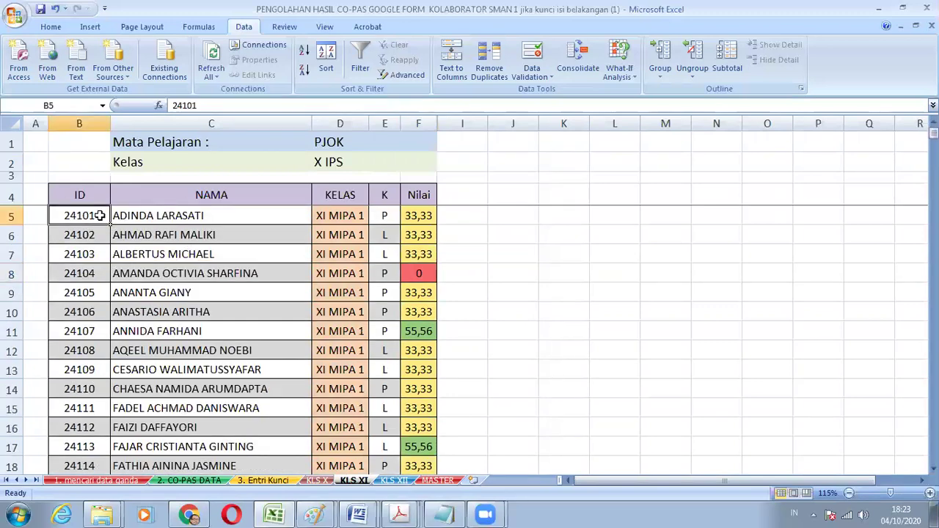
scroll(257, 357, "down", 11)
scroll(261, 376, "down", 20)
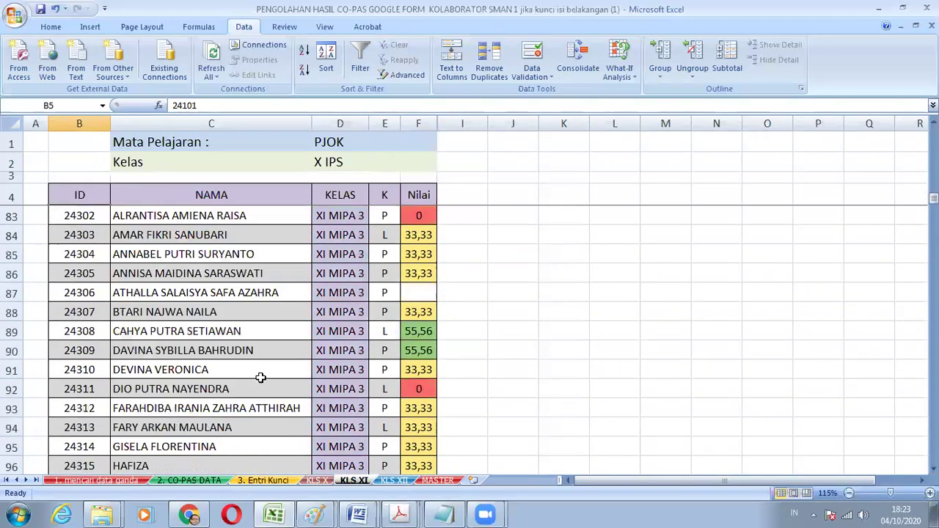
scroll(318, 427, "down", 20)
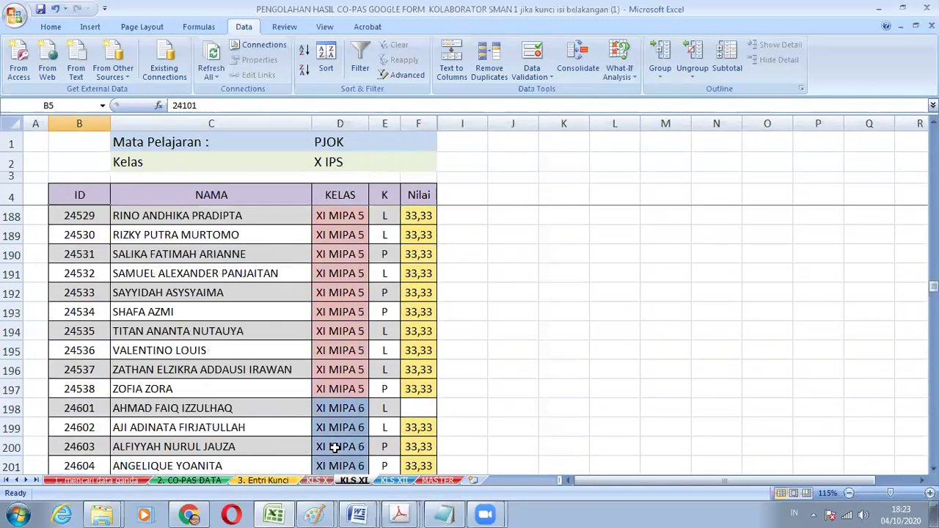
scroll(413, 444, "down", 5)
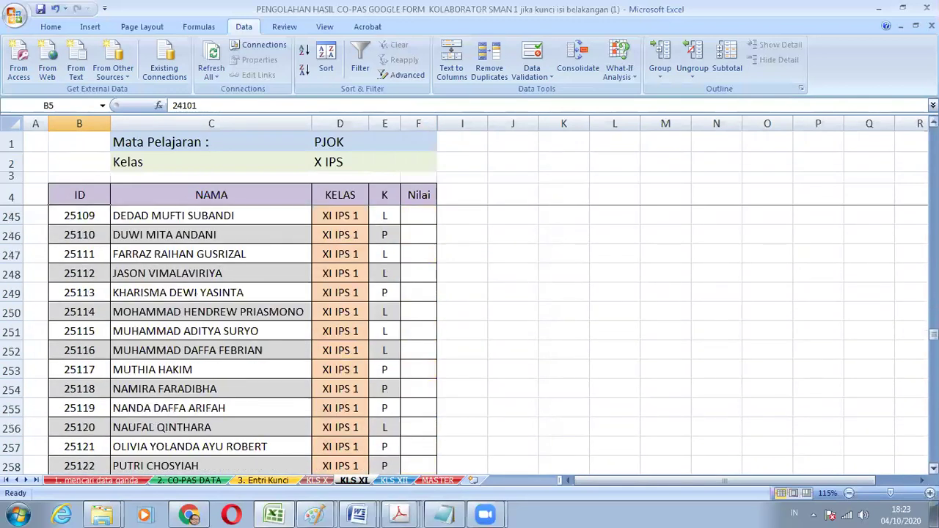
scroll(505, 346, "up", 4)
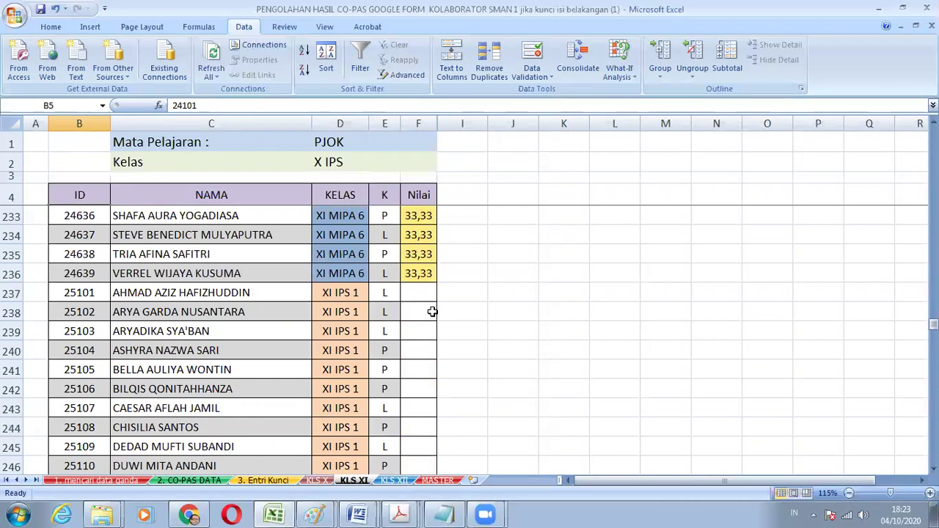
left_click(420, 273, "shift")
right_click(343, 258)
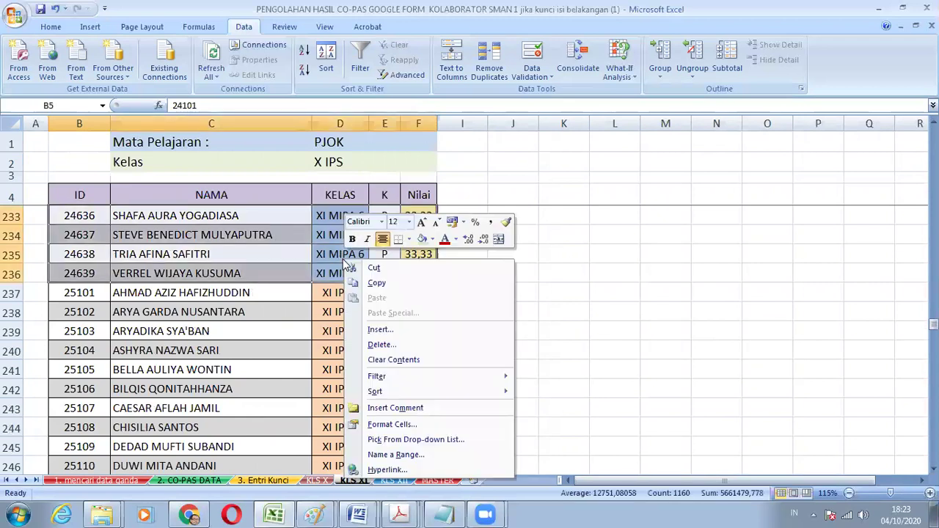
left_click(374, 283)
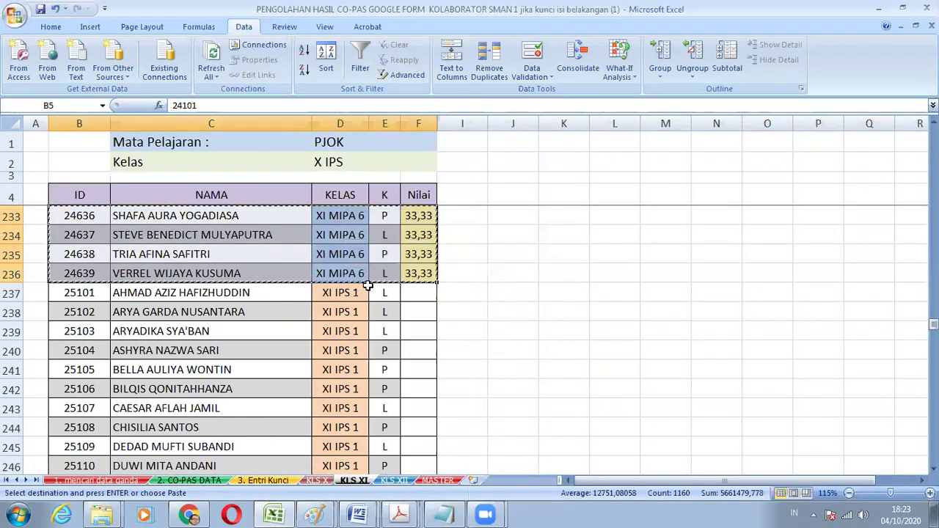
Step: Add a new worksheet and paste the copied class data as values only, starting at cell D3
left_click(474, 480)
left_click(176, 165)
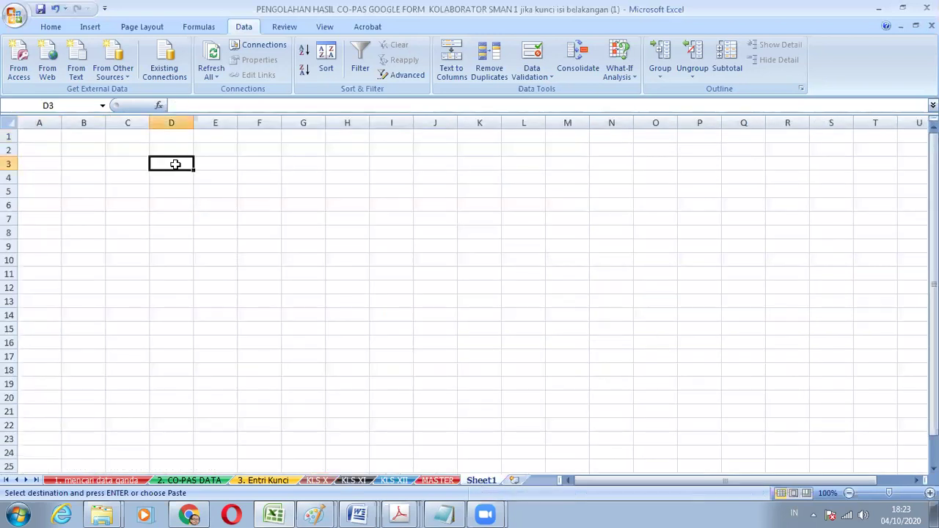
right_click(176, 168)
left_click(220, 216)
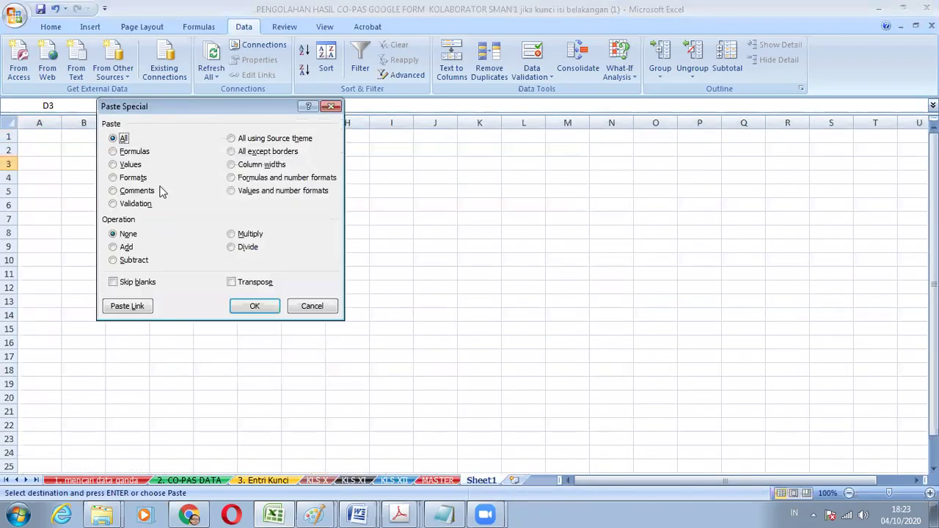
left_click(130, 166)
left_click(251, 307)
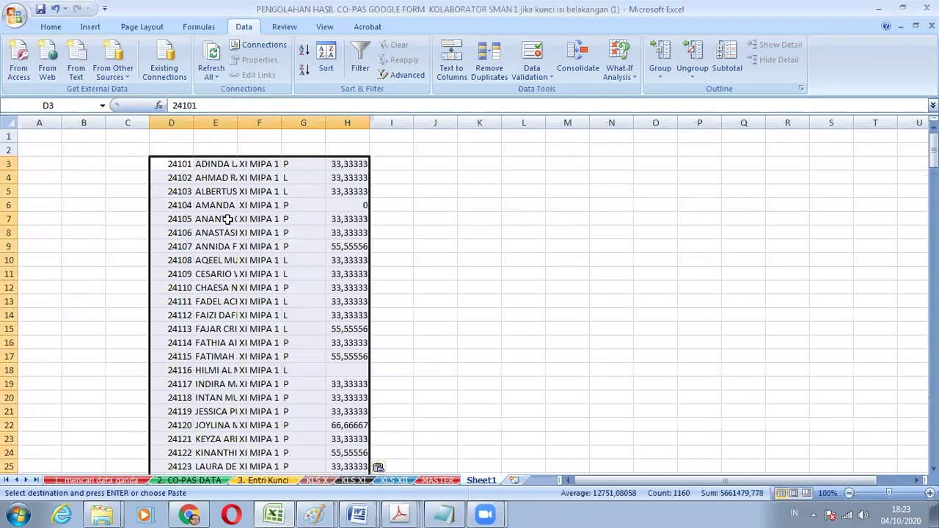
Step: Widen columns E and F to show the student names and classes, and narrow gender column G
left_click_drag(238, 123, 392, 122)
left_click(375, 122)
left_click(499, 162)
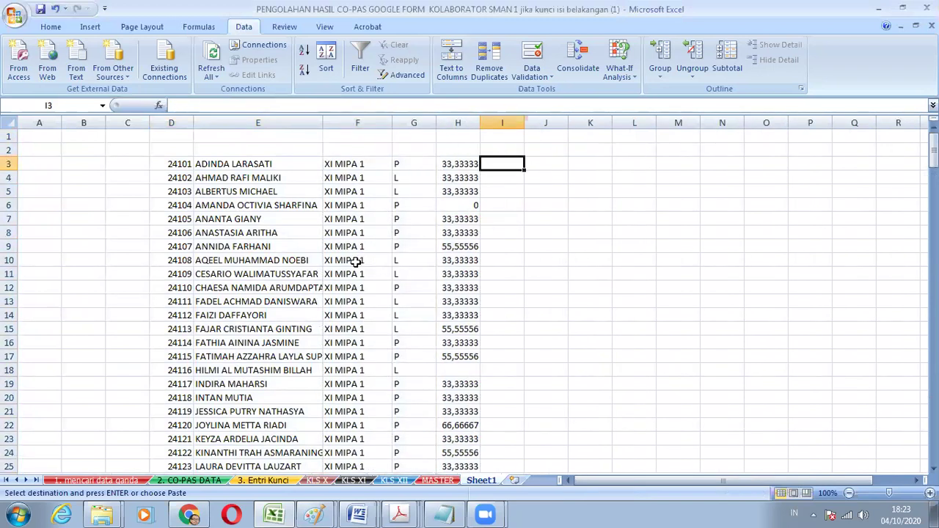
scroll(247, 298, "down", 1)
scroll(243, 298, "up", 1)
scroll(238, 303, "down", 1)
scroll(238, 303, "up", 1)
scroll(237, 303, "down", 1)
scroll(237, 303, "up", 1)
left_click_drag(438, 127, 418, 125)
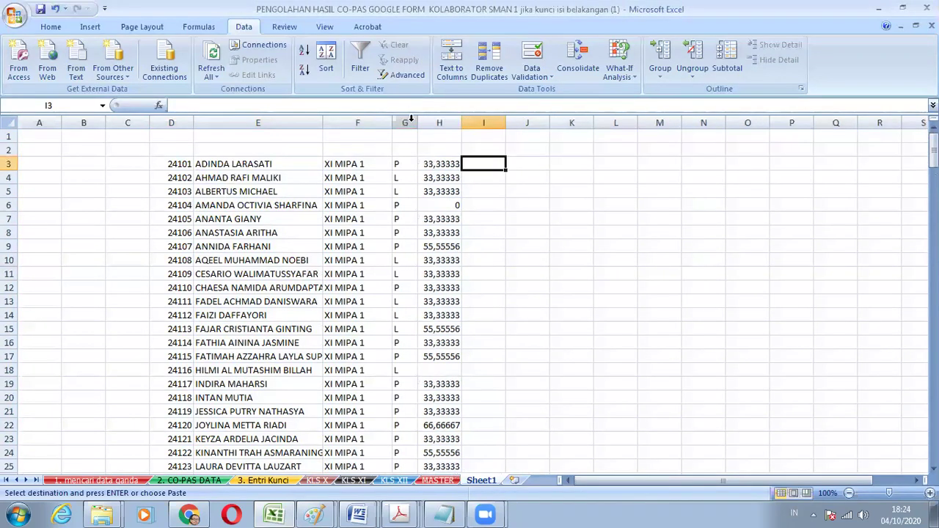
Step: Select the whole gender column G in the pasted data
left_click(405, 122)
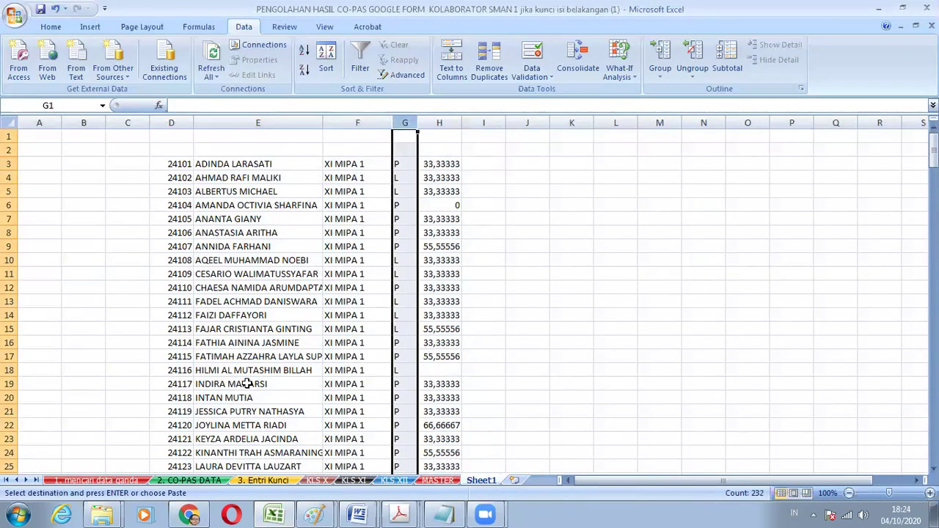